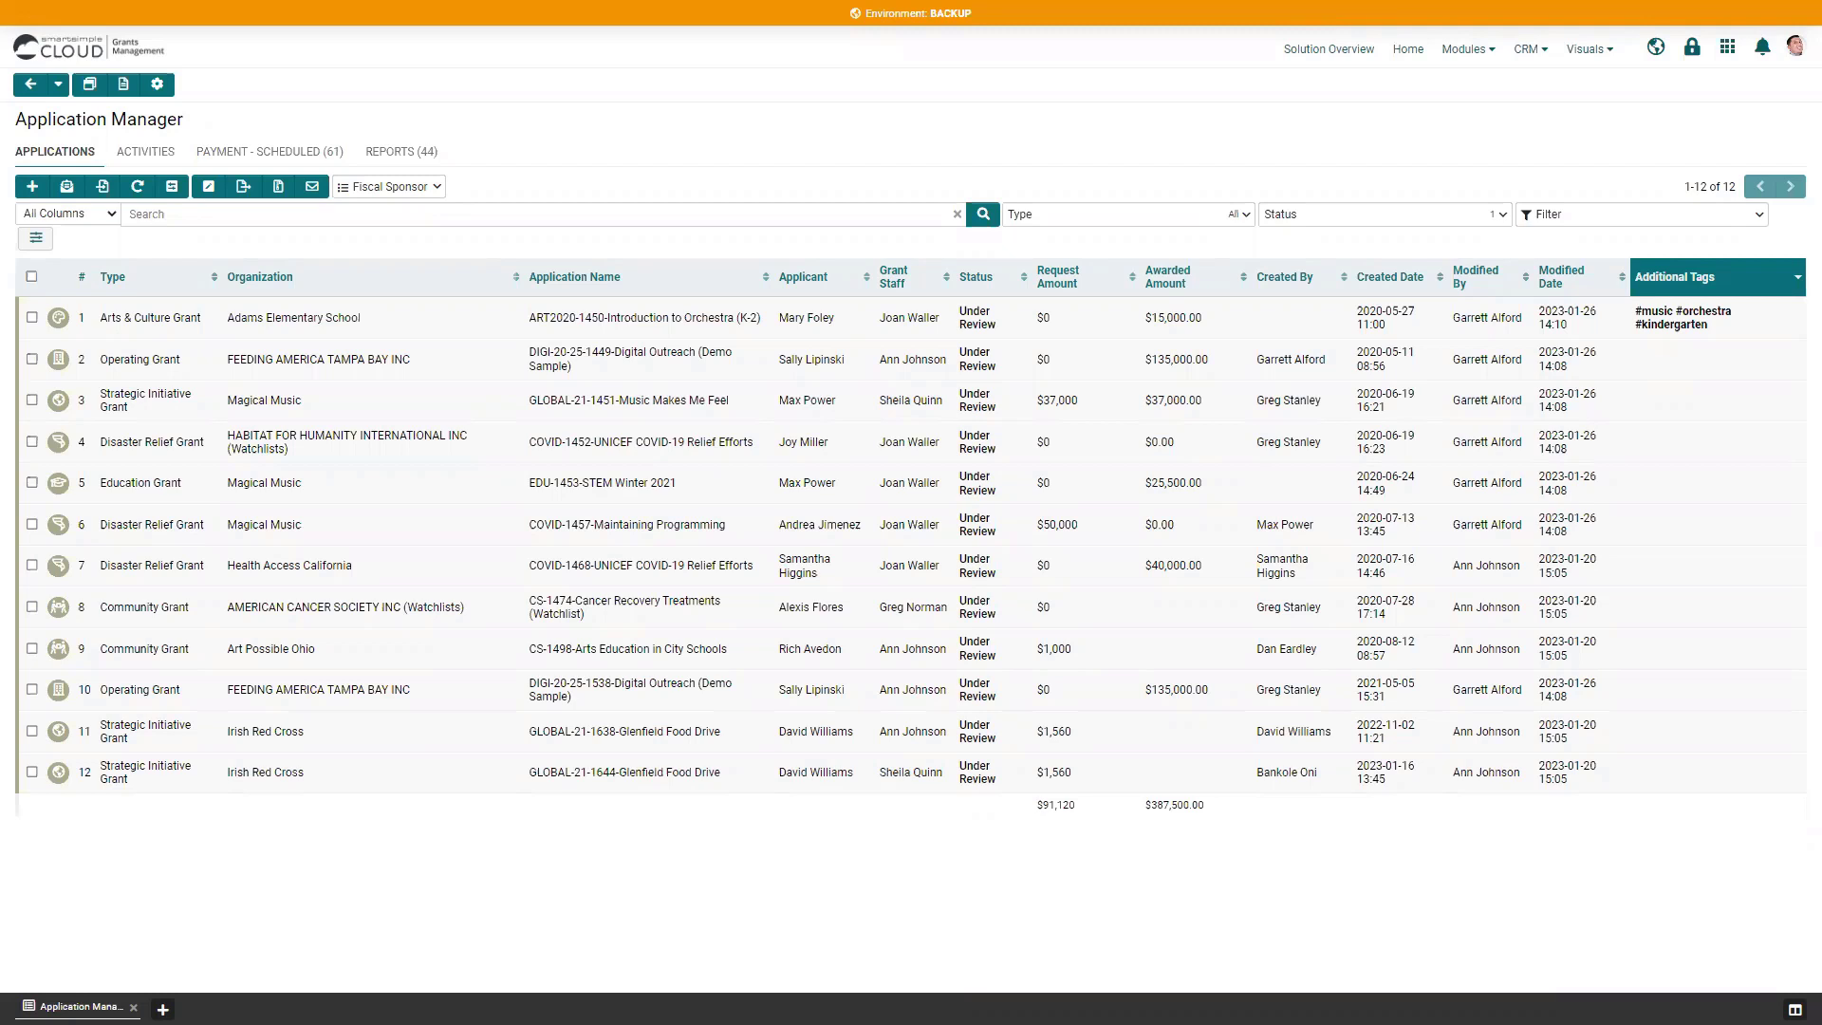
# In Application Manager, select Adams Elementary School, FEEDING AMERICA, Magical Music and Habitat for Humanity.
pyautogui.click(1727, 57)
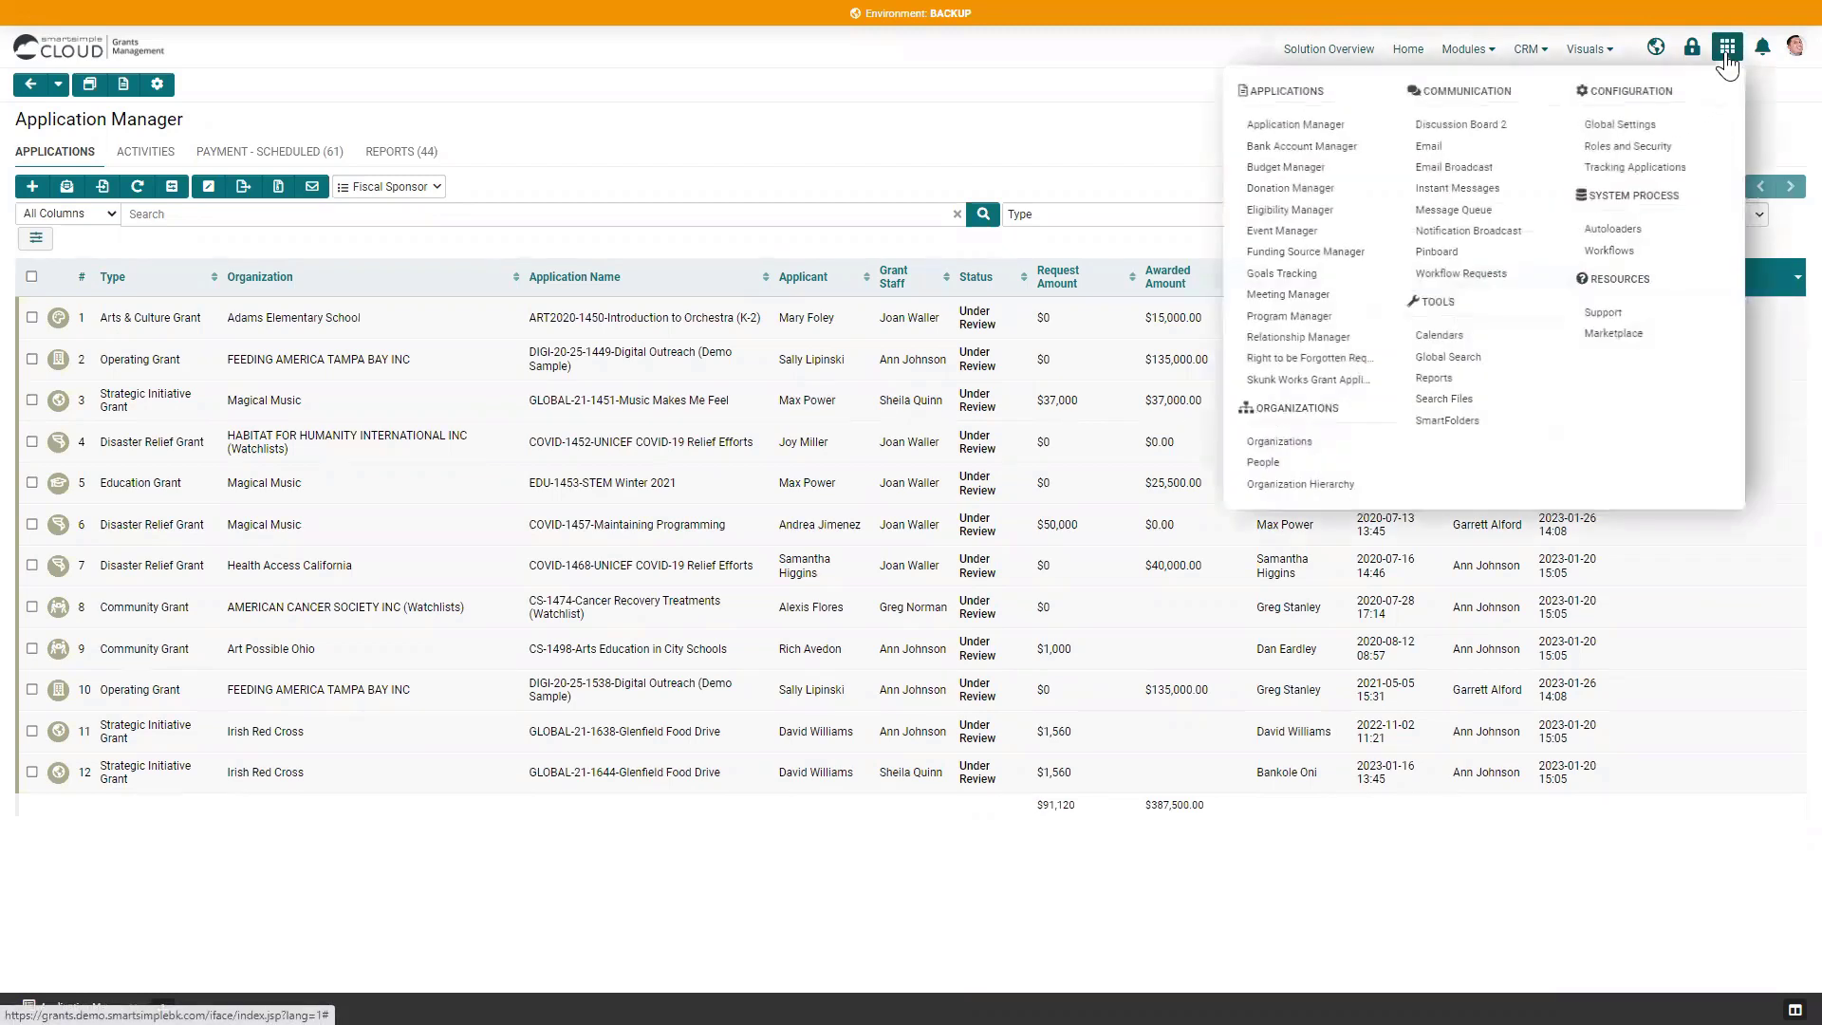
pyautogui.click(1280, 135)
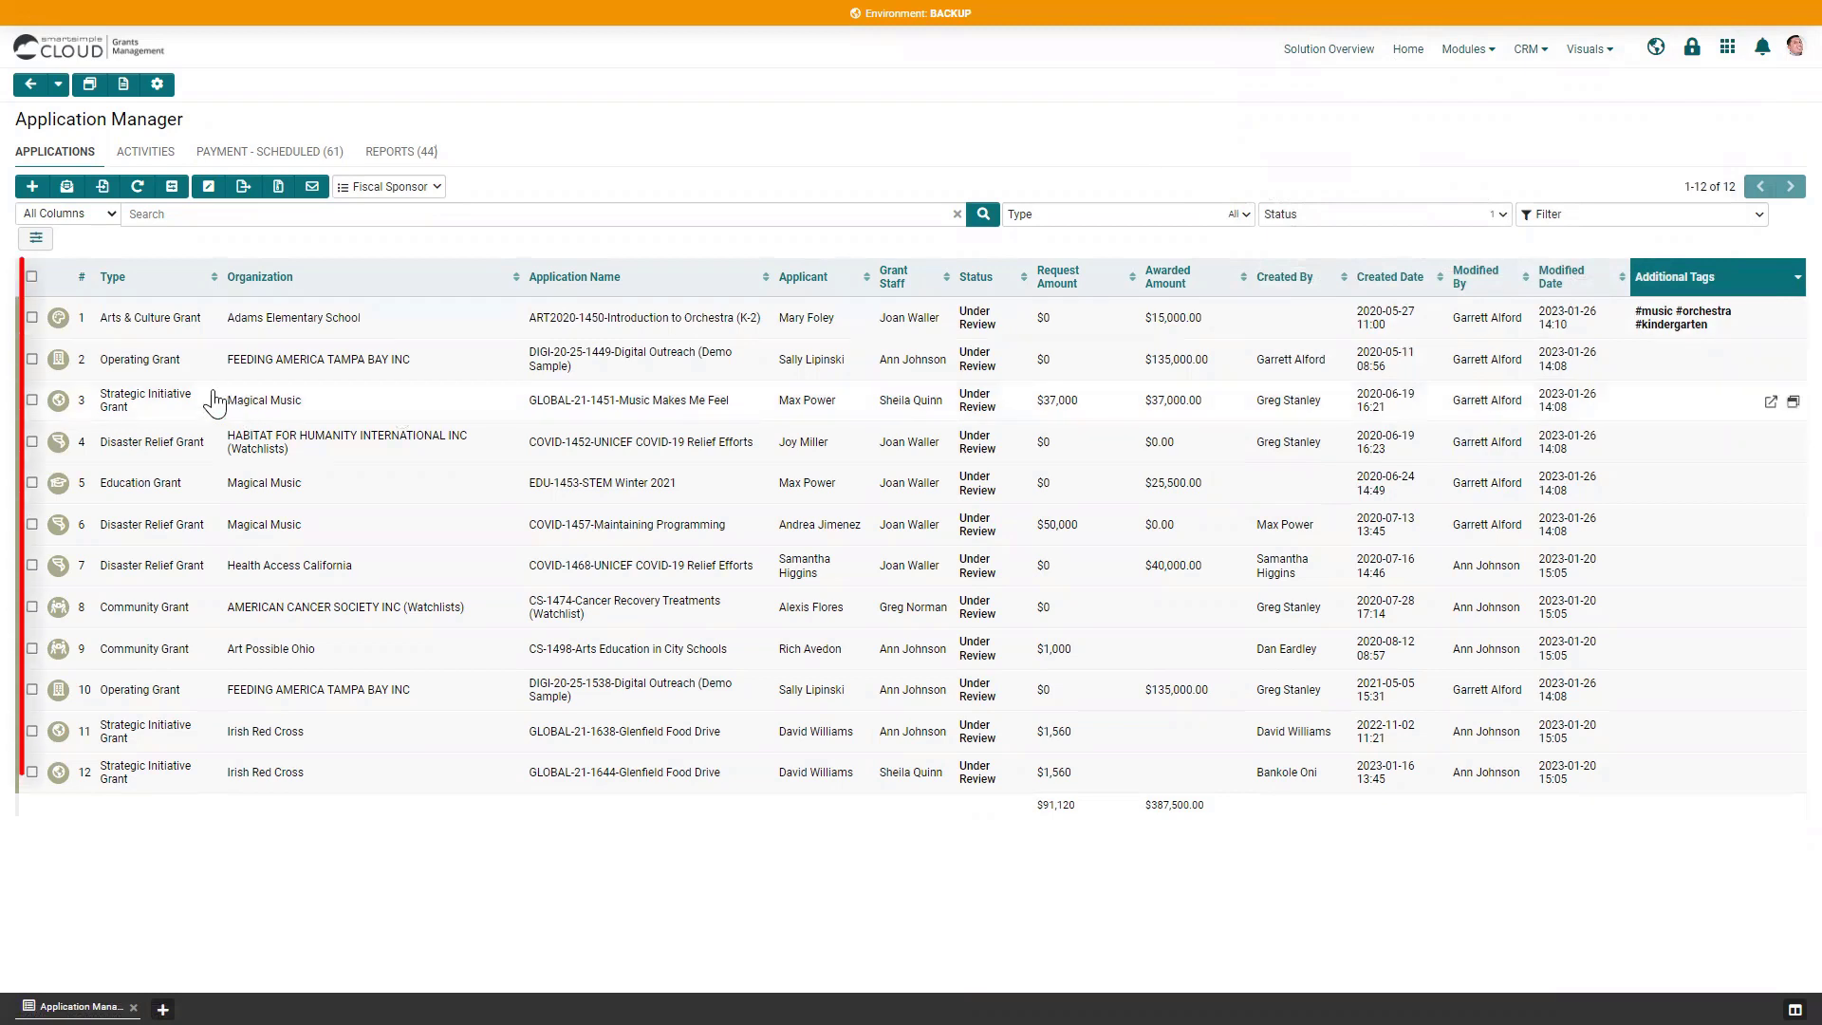
pyautogui.click(31, 317)
pyautogui.click(32, 358)
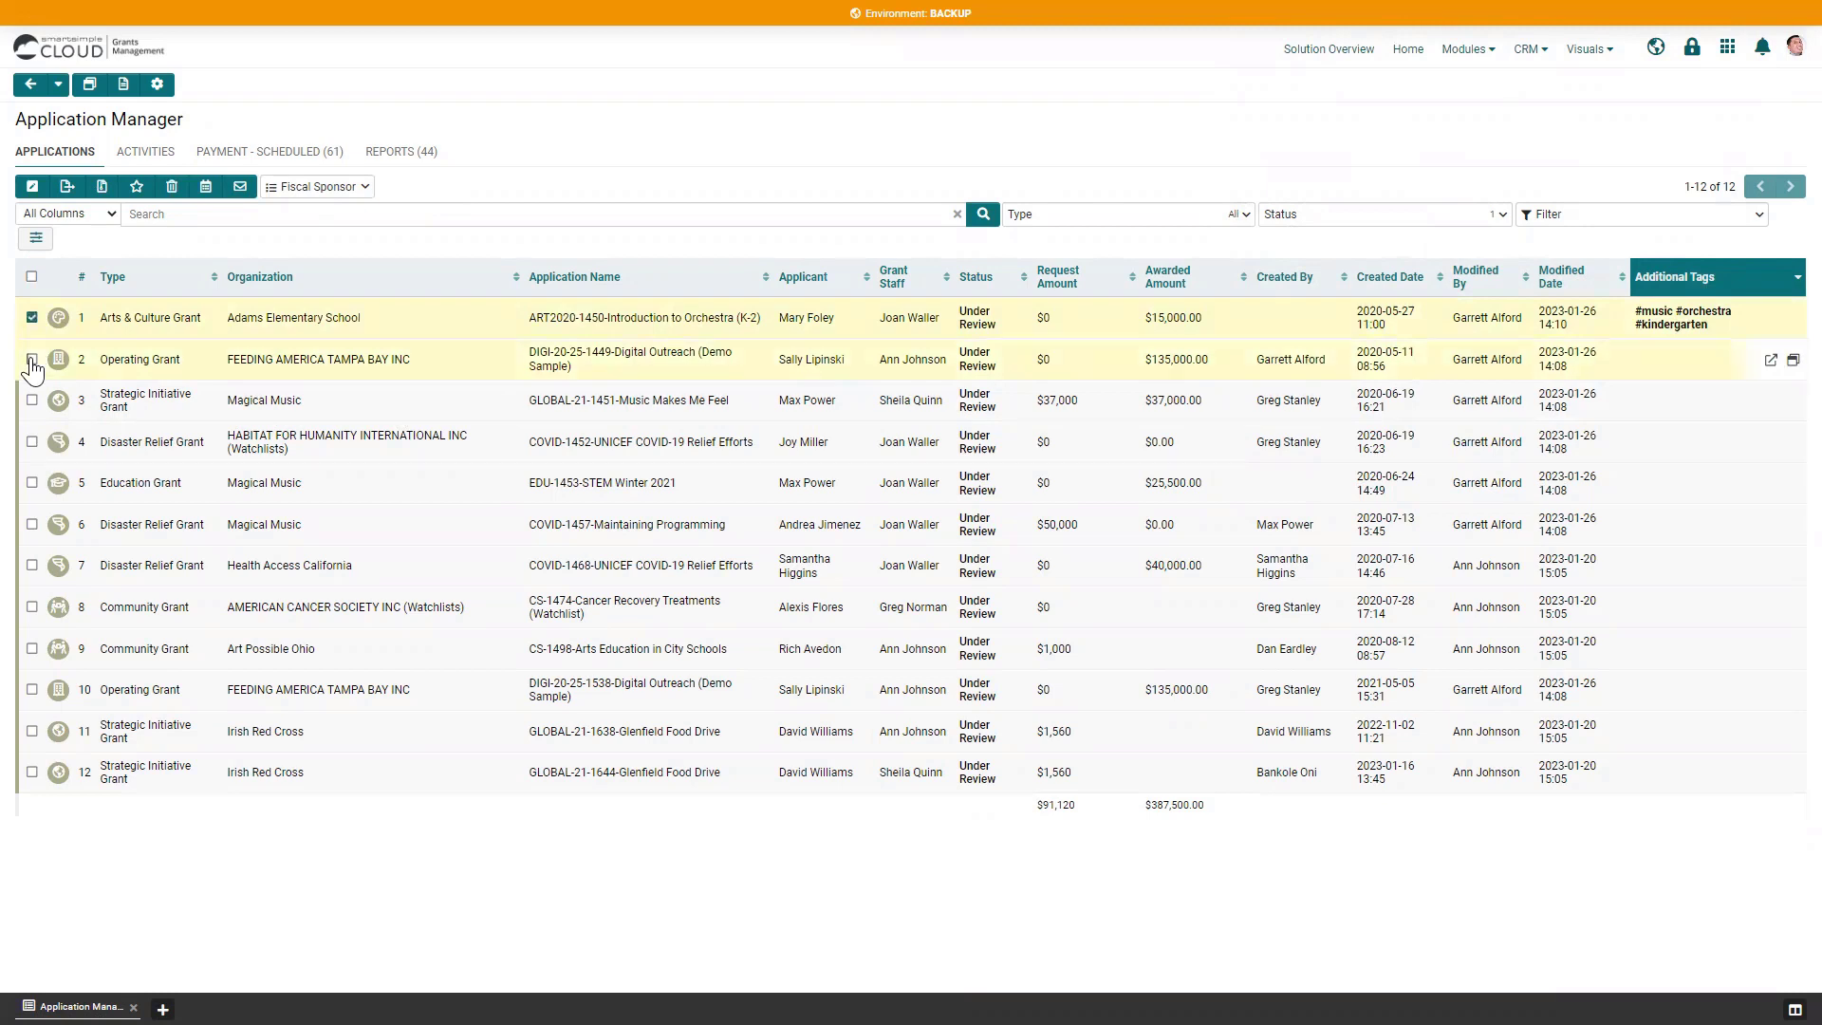
pyautogui.click(32, 400)
pyautogui.click(32, 441)
pyautogui.click(42, 190)
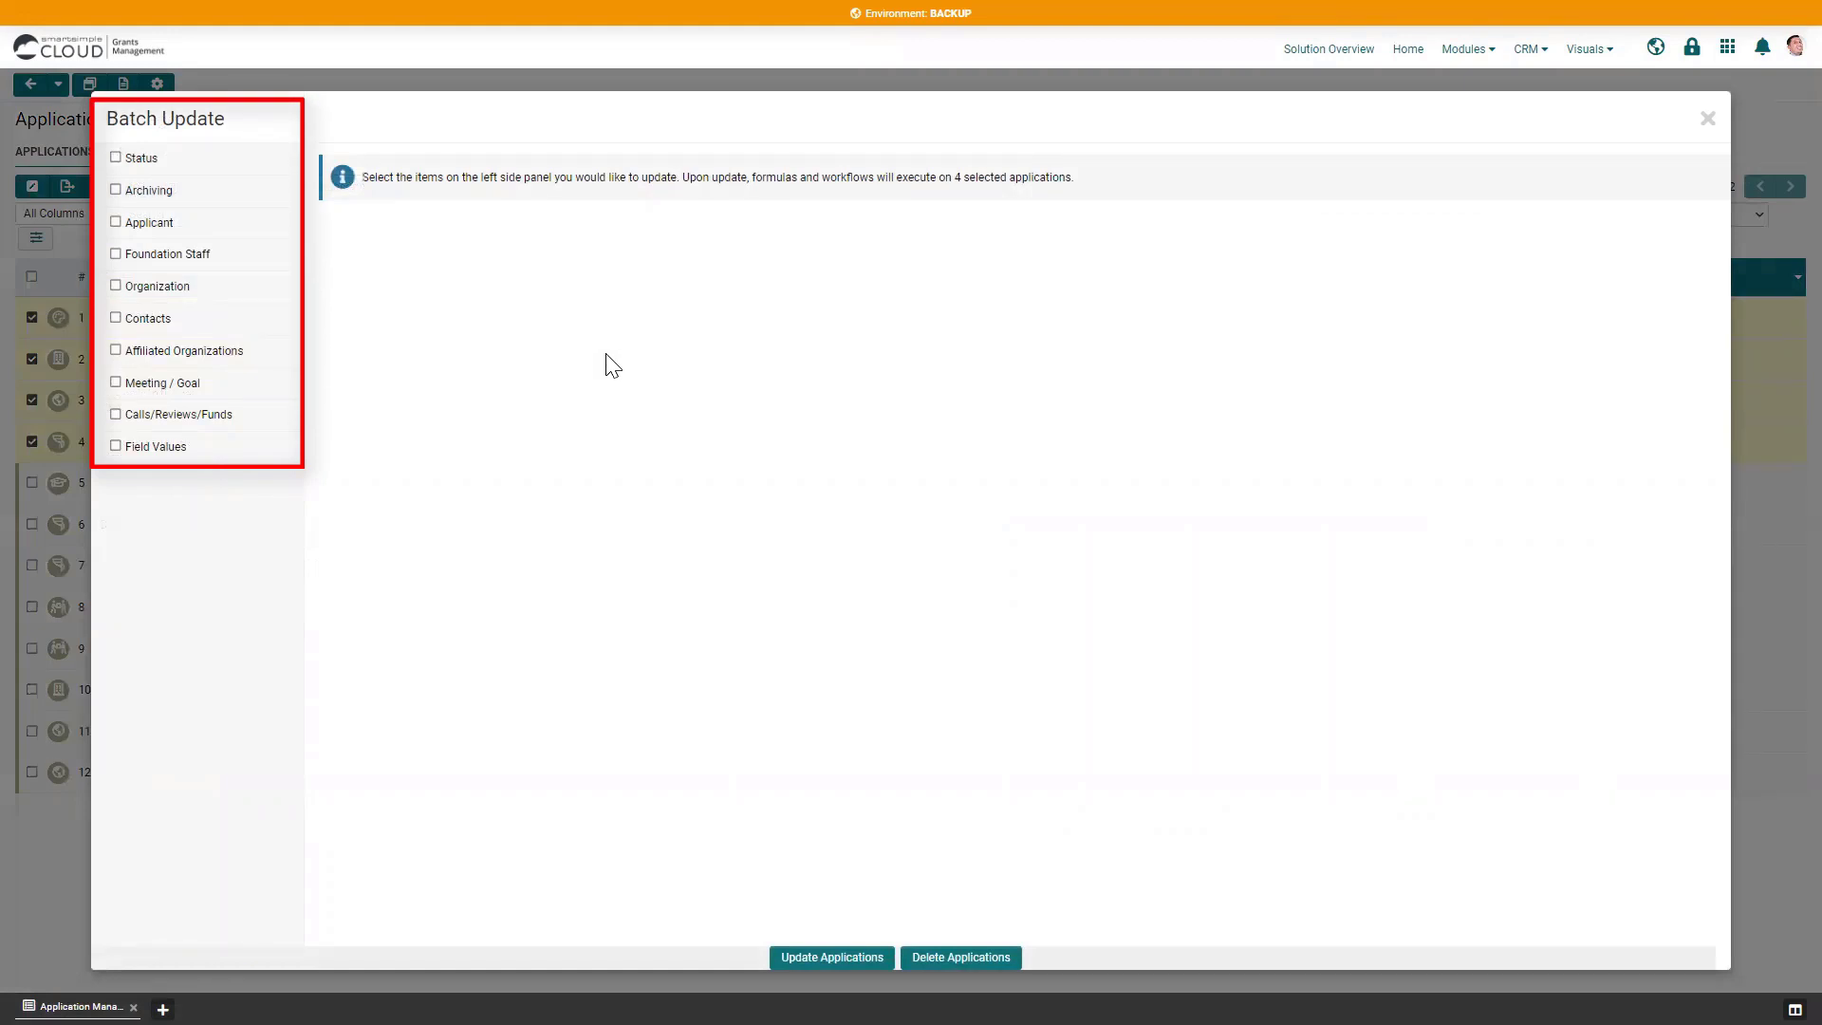
pyautogui.click(141, 163)
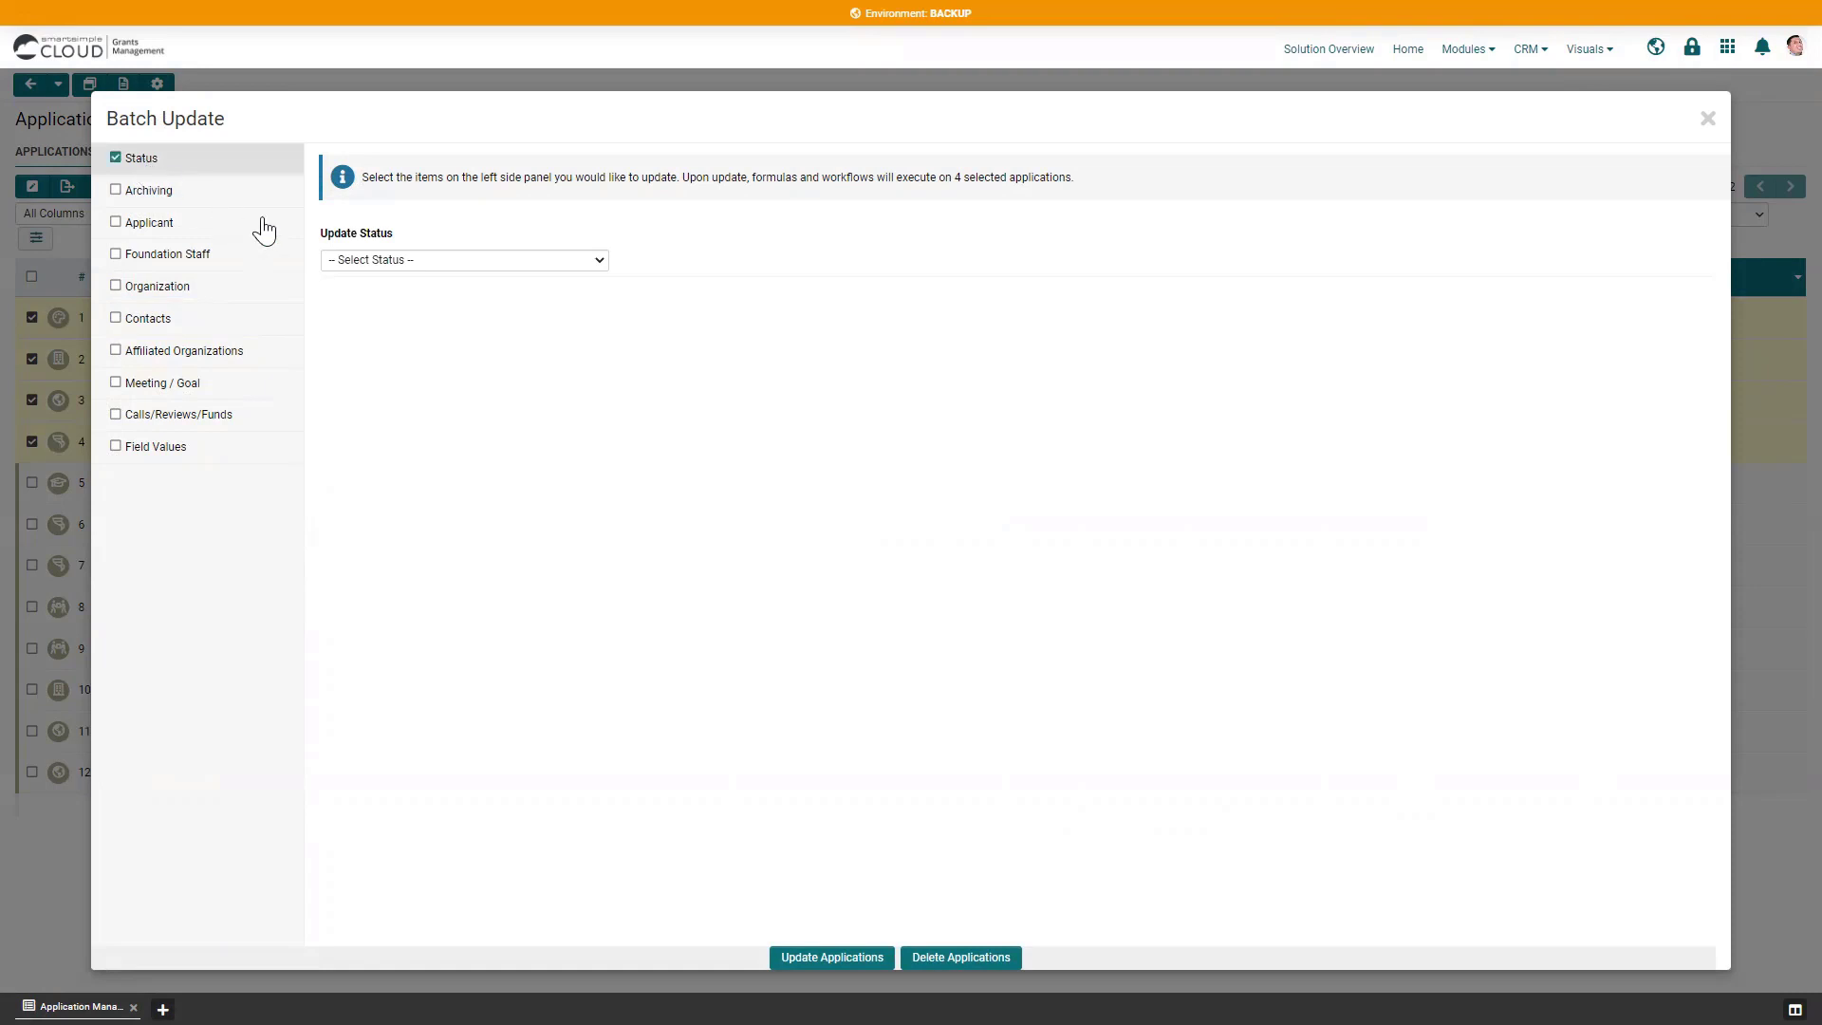
pyautogui.click(391, 261)
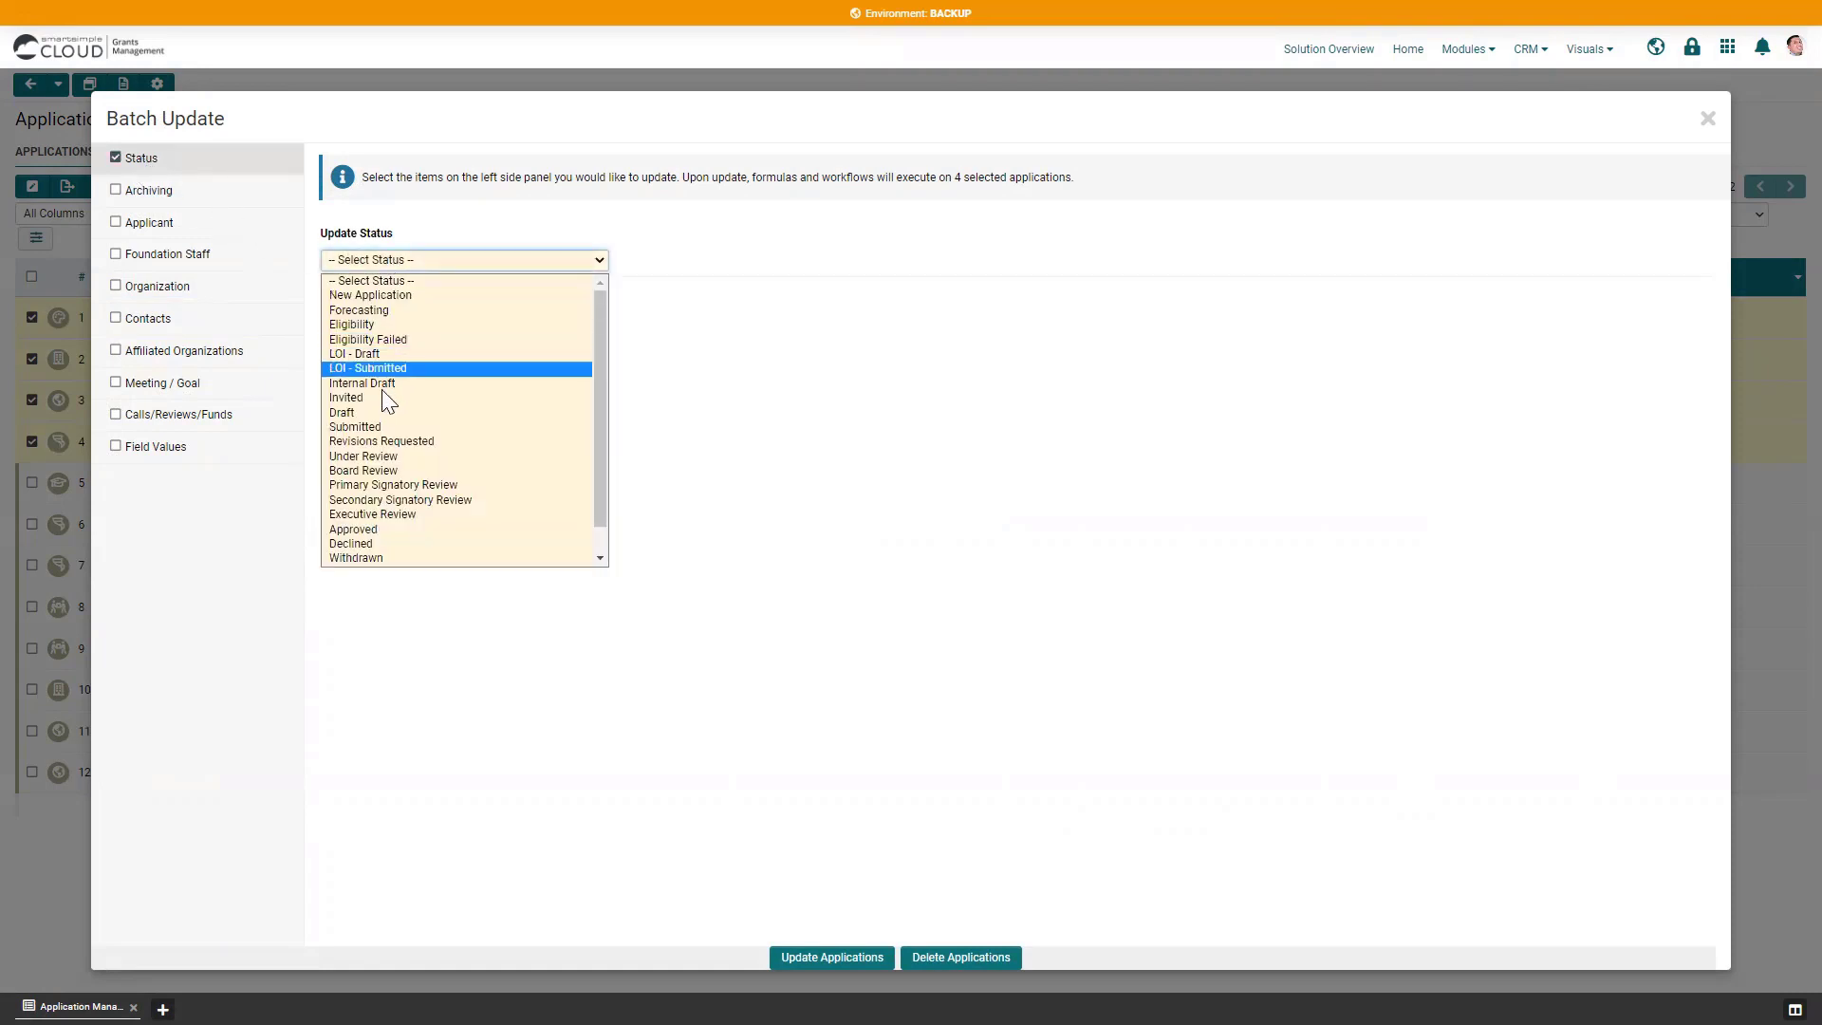
pyautogui.click(370, 529)
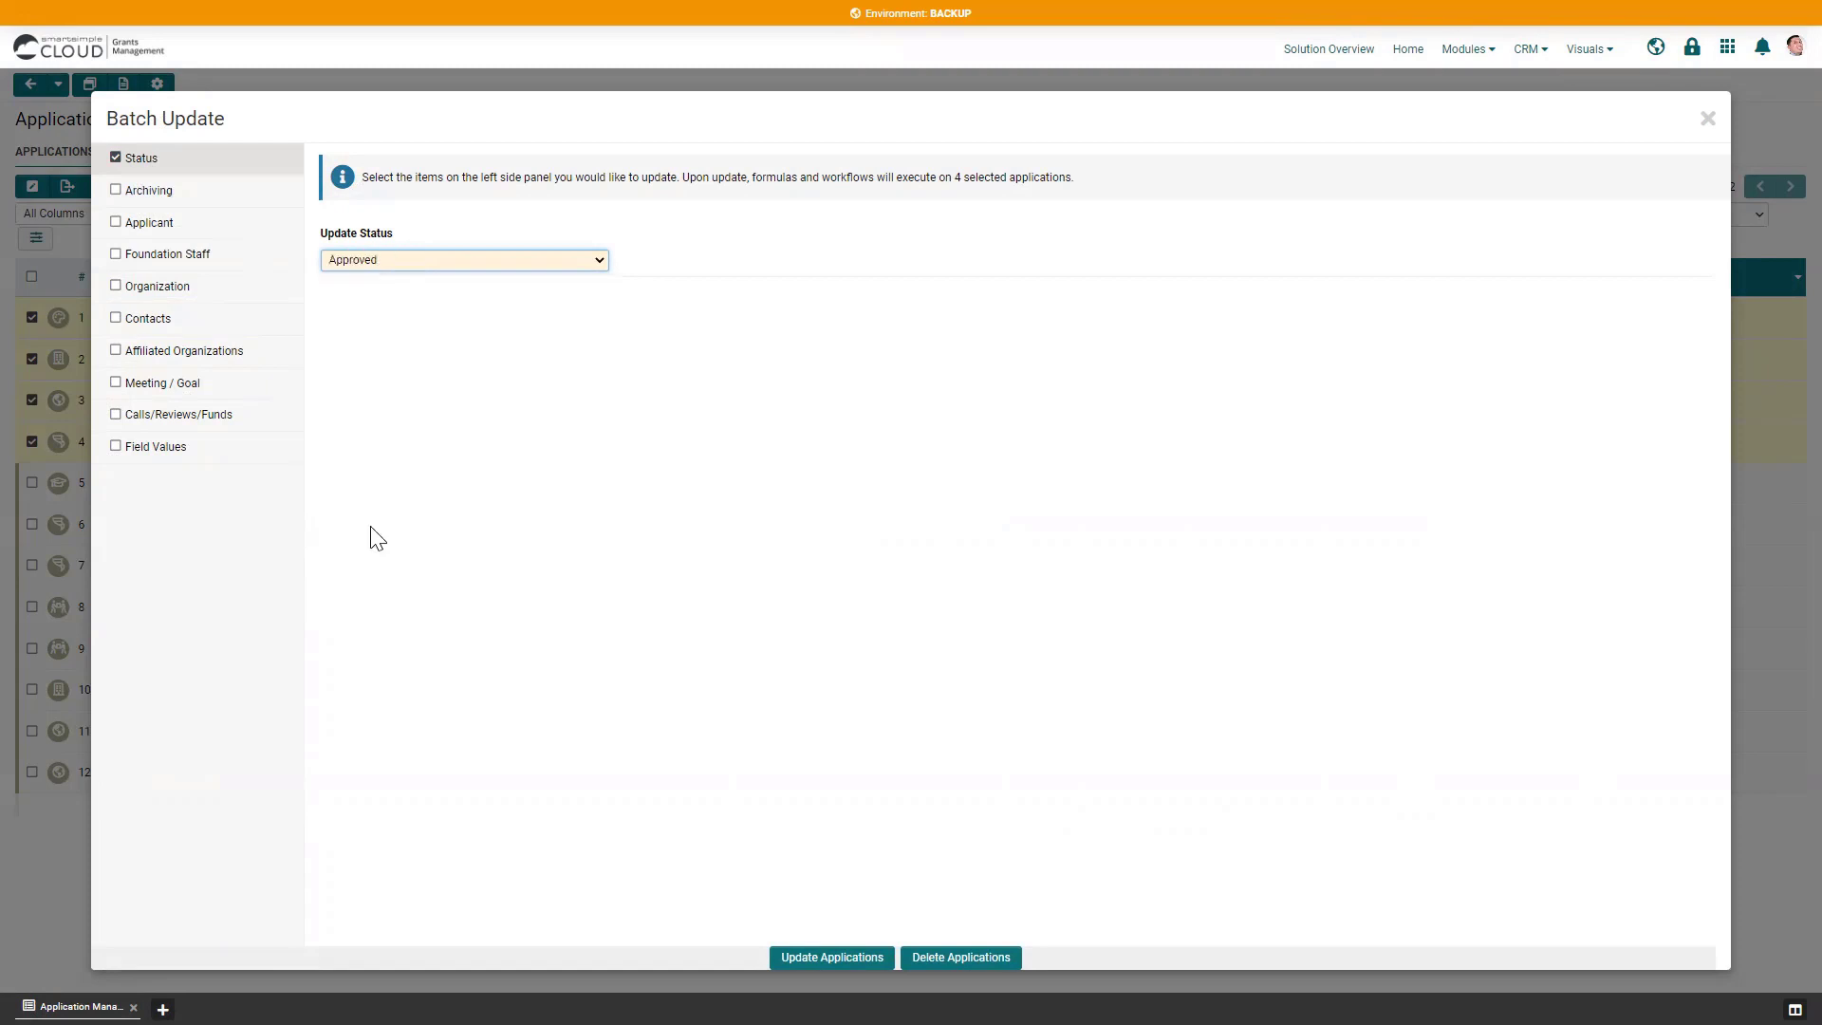
pyautogui.click(153, 259)
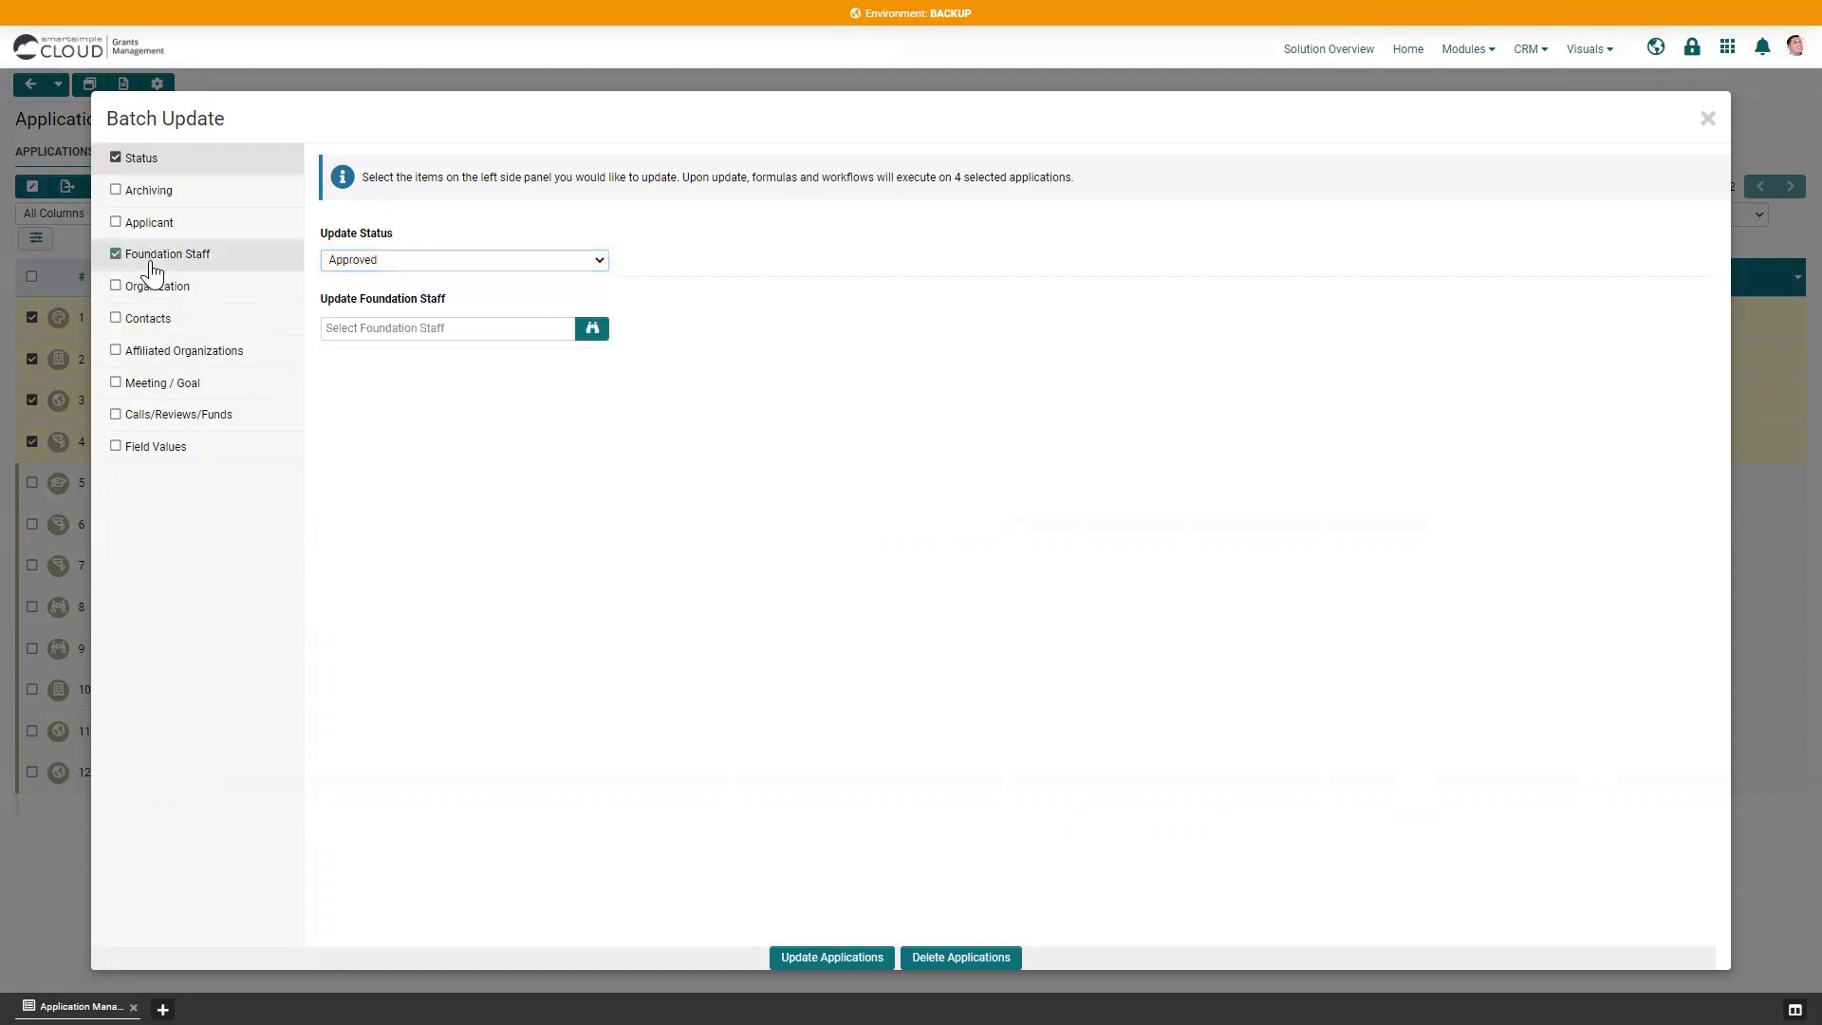
pyautogui.click(392, 327)
pyautogui.write('a')
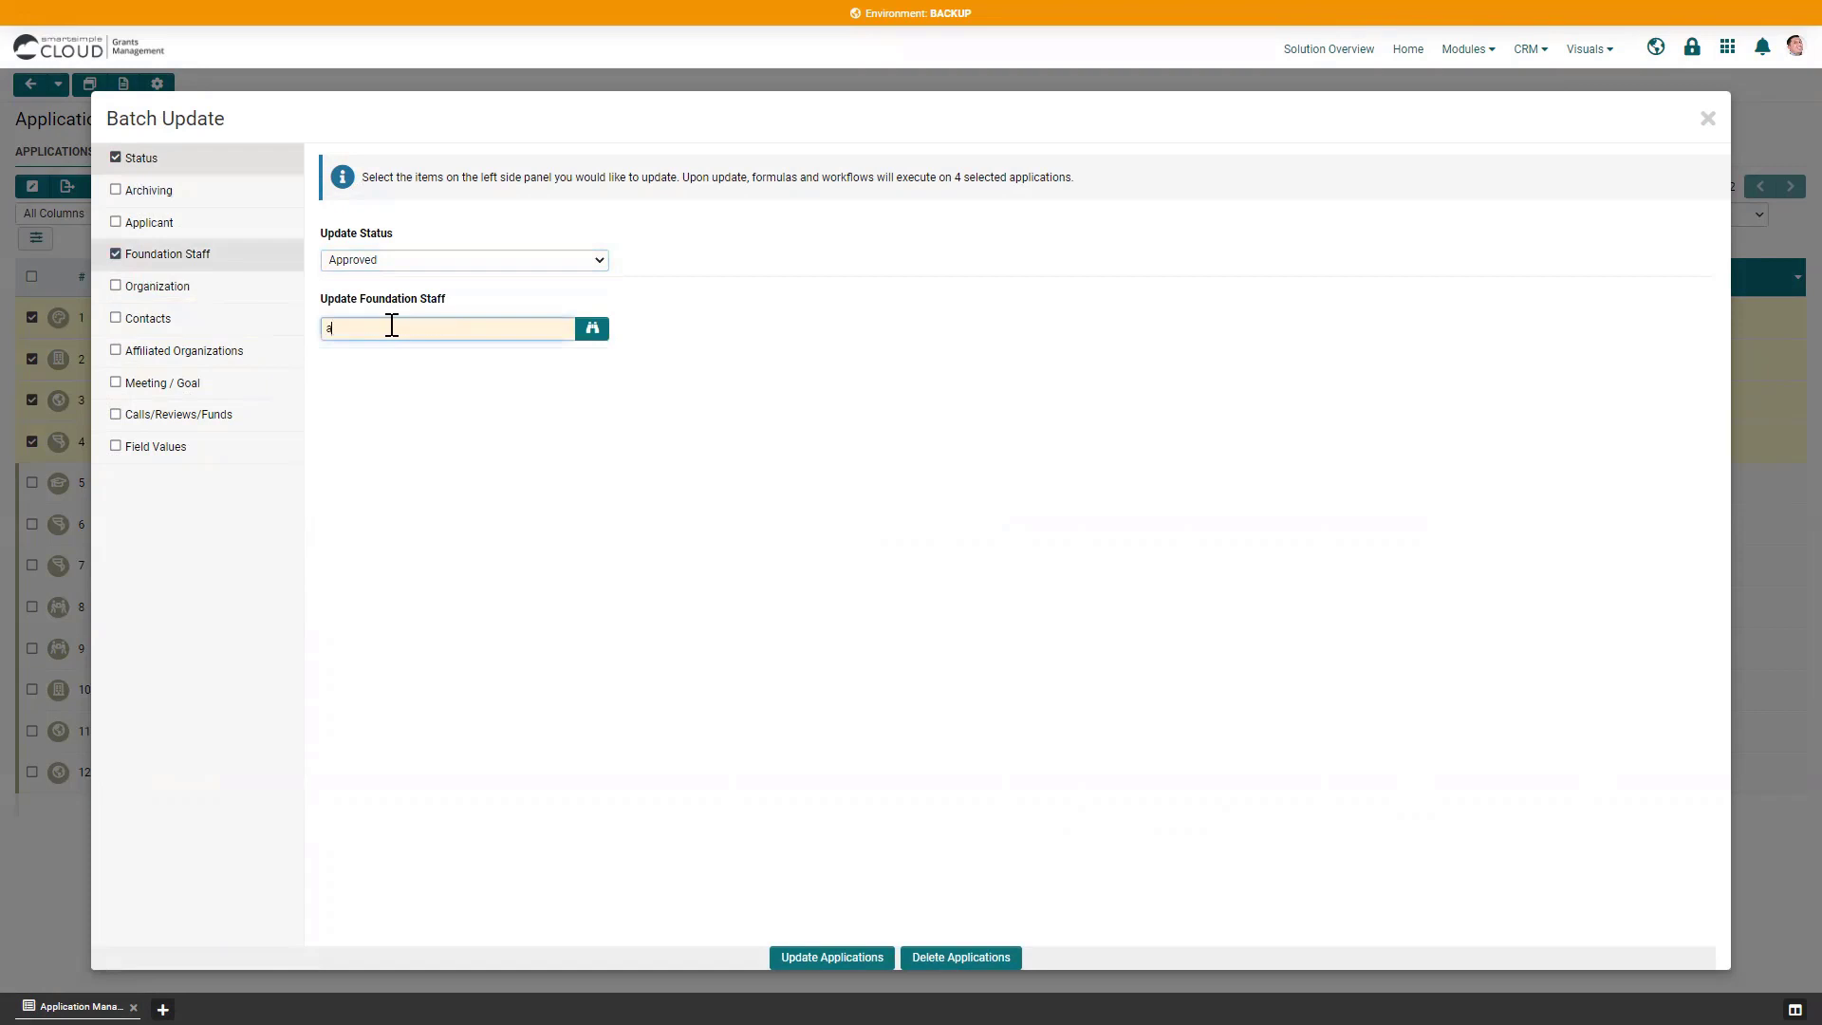
pyautogui.click(393, 386)
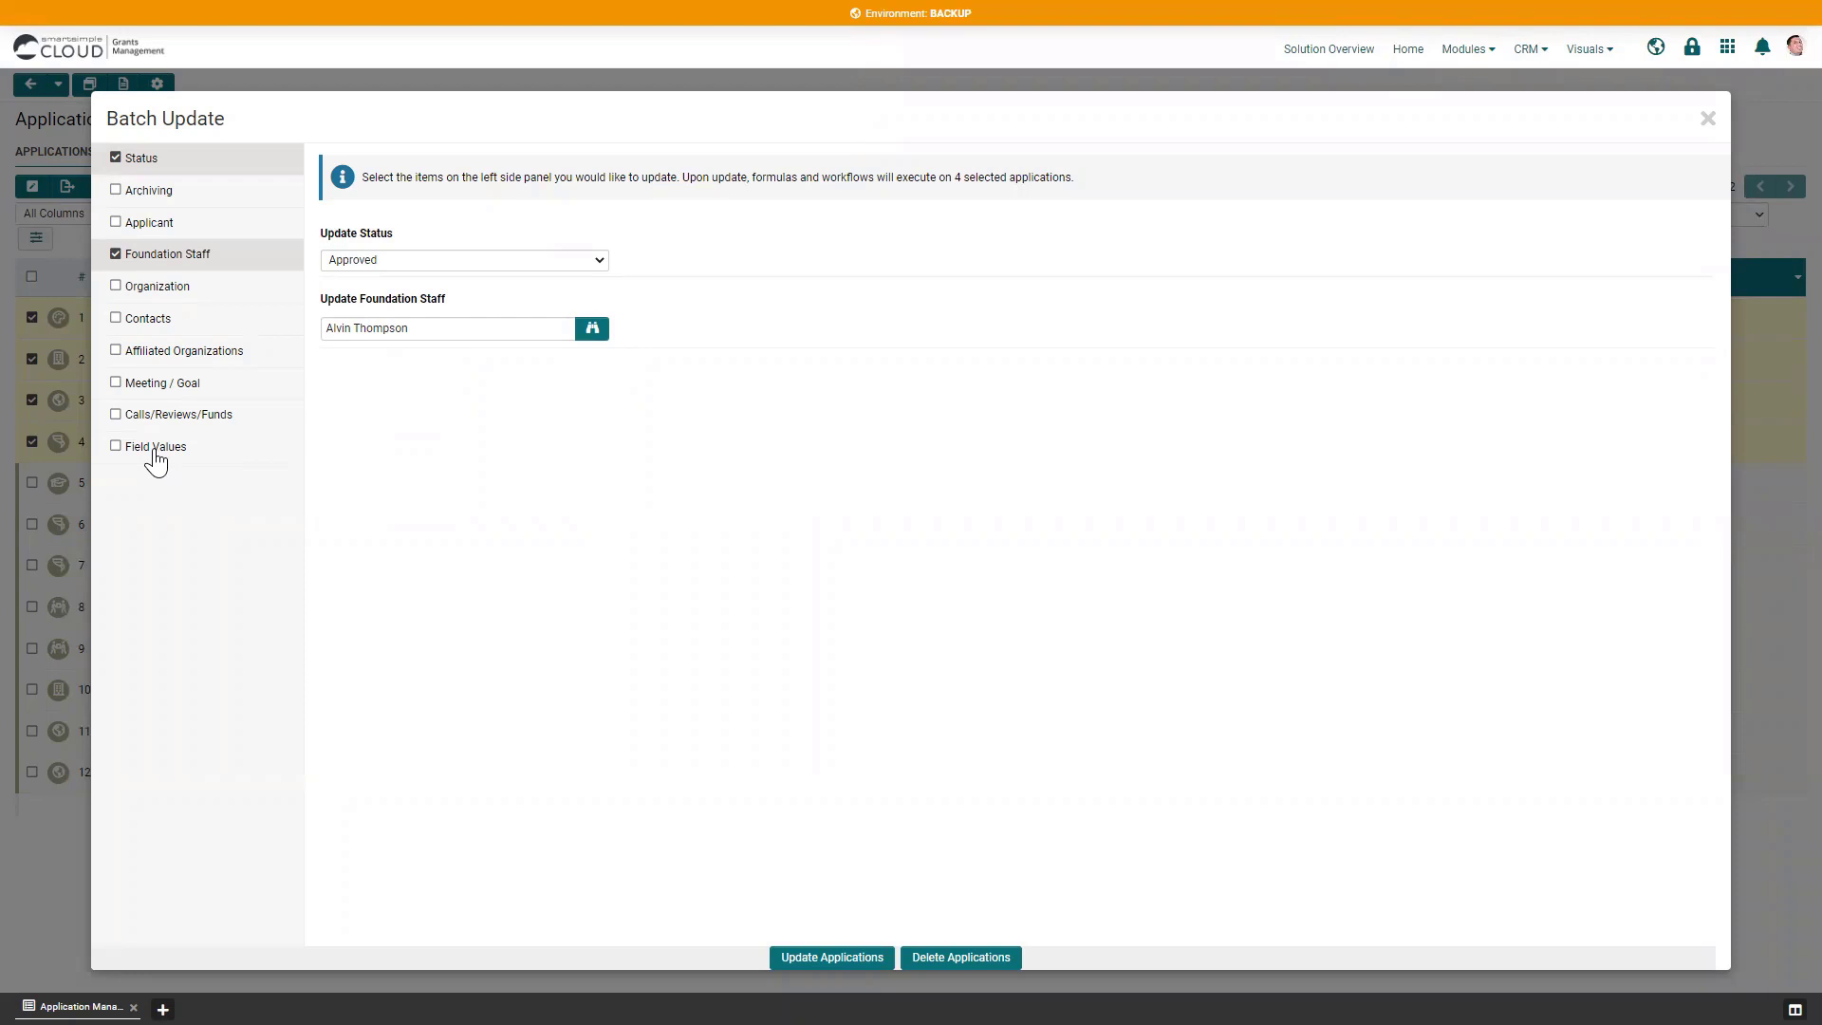
# Add the custom field Awarded Amount set to 13000, then submit the batch update.
pyautogui.click(156, 452)
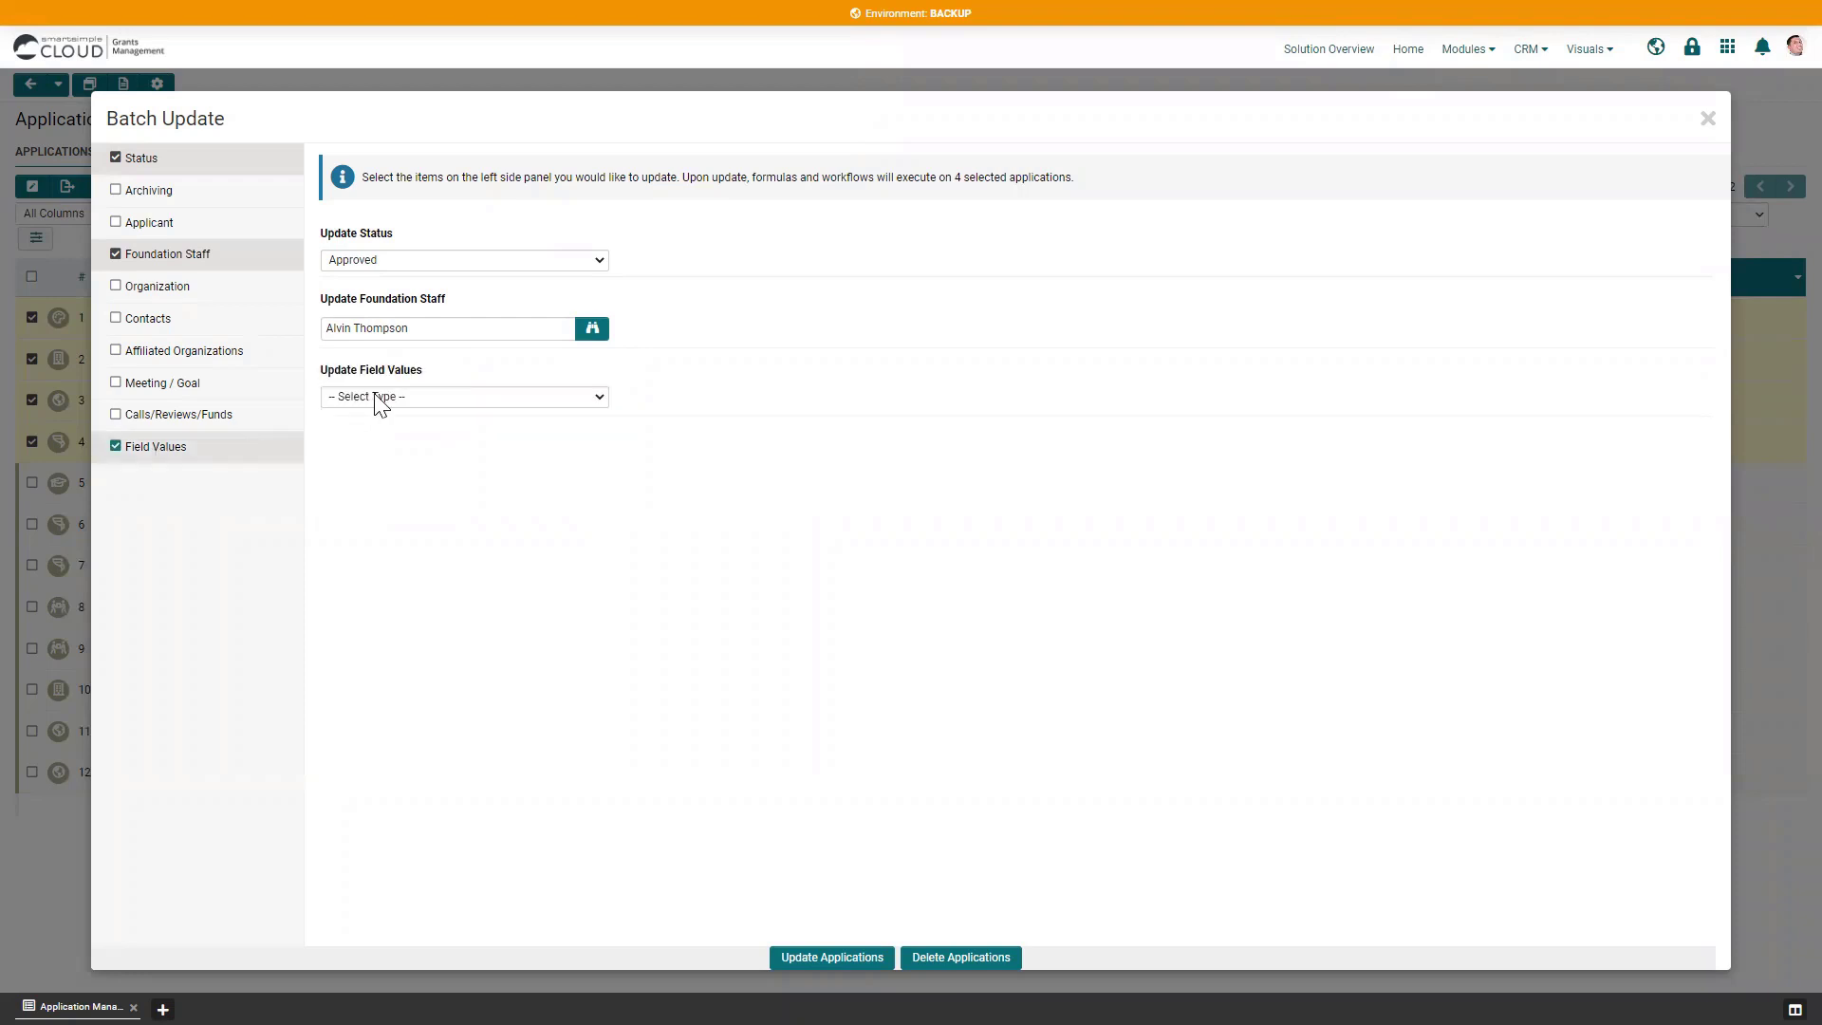
pyautogui.click(379, 401)
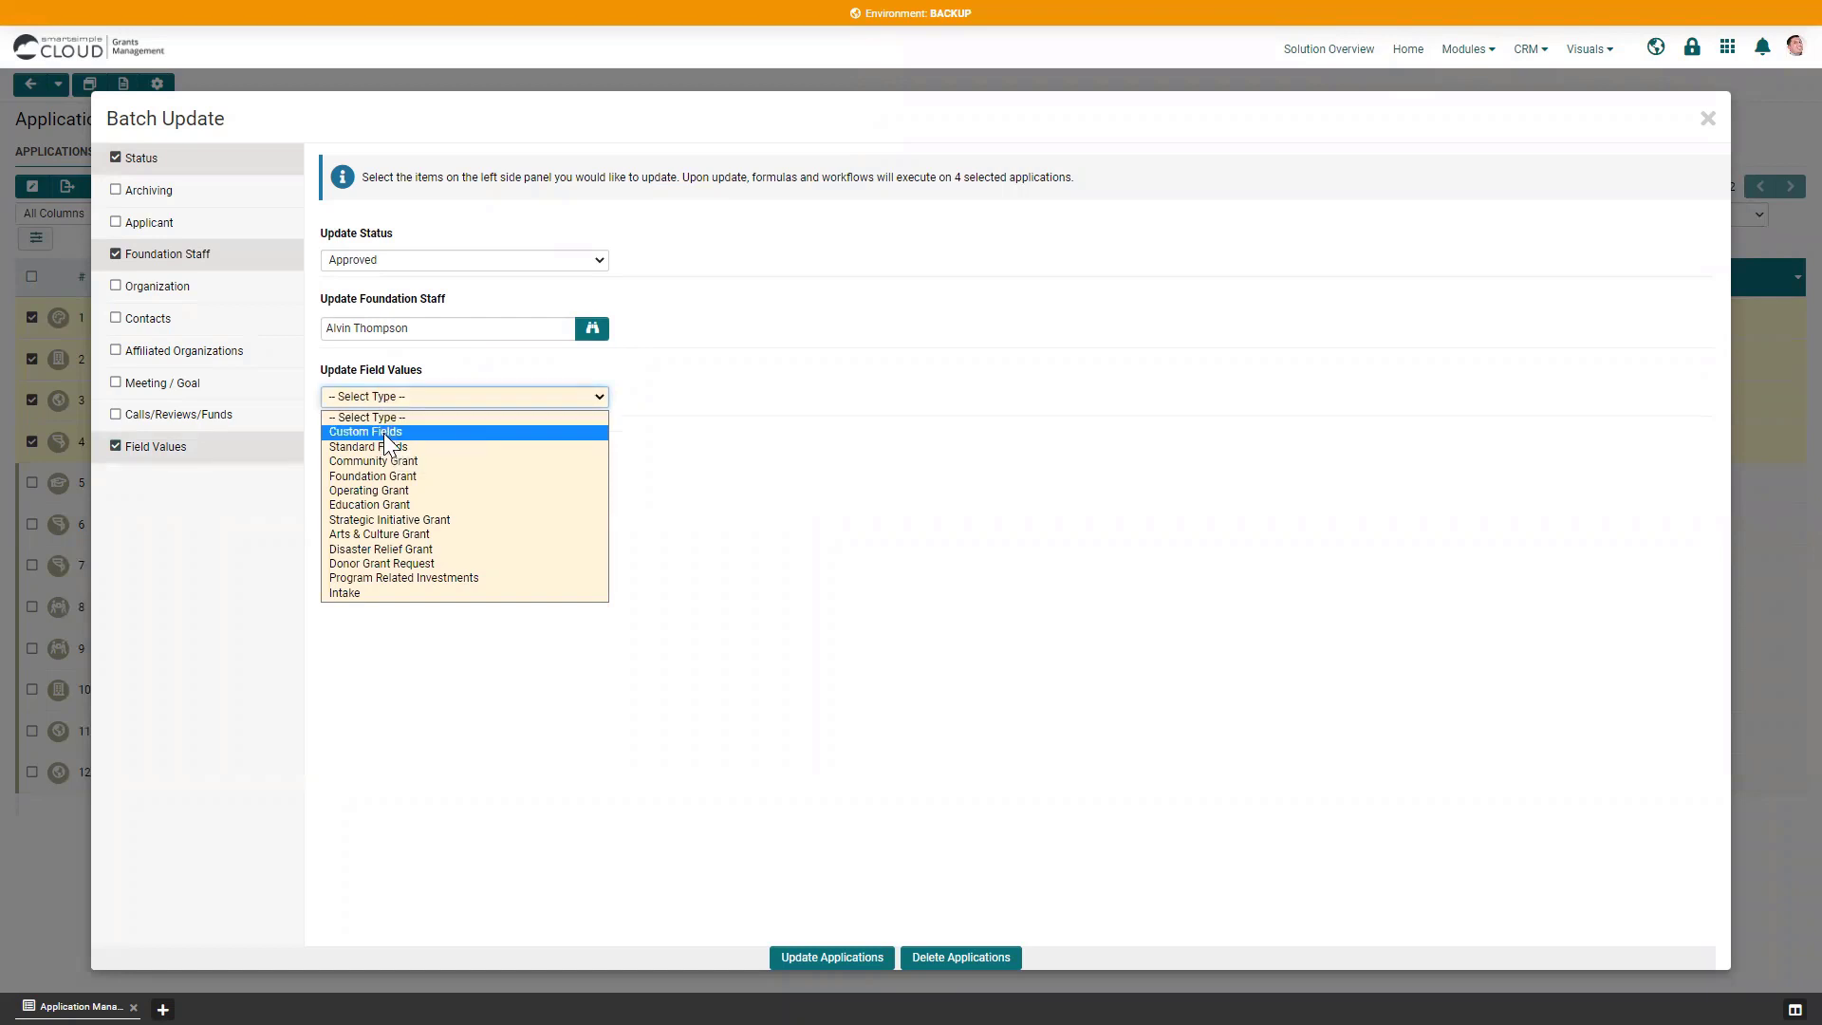
pyautogui.click(383, 432)
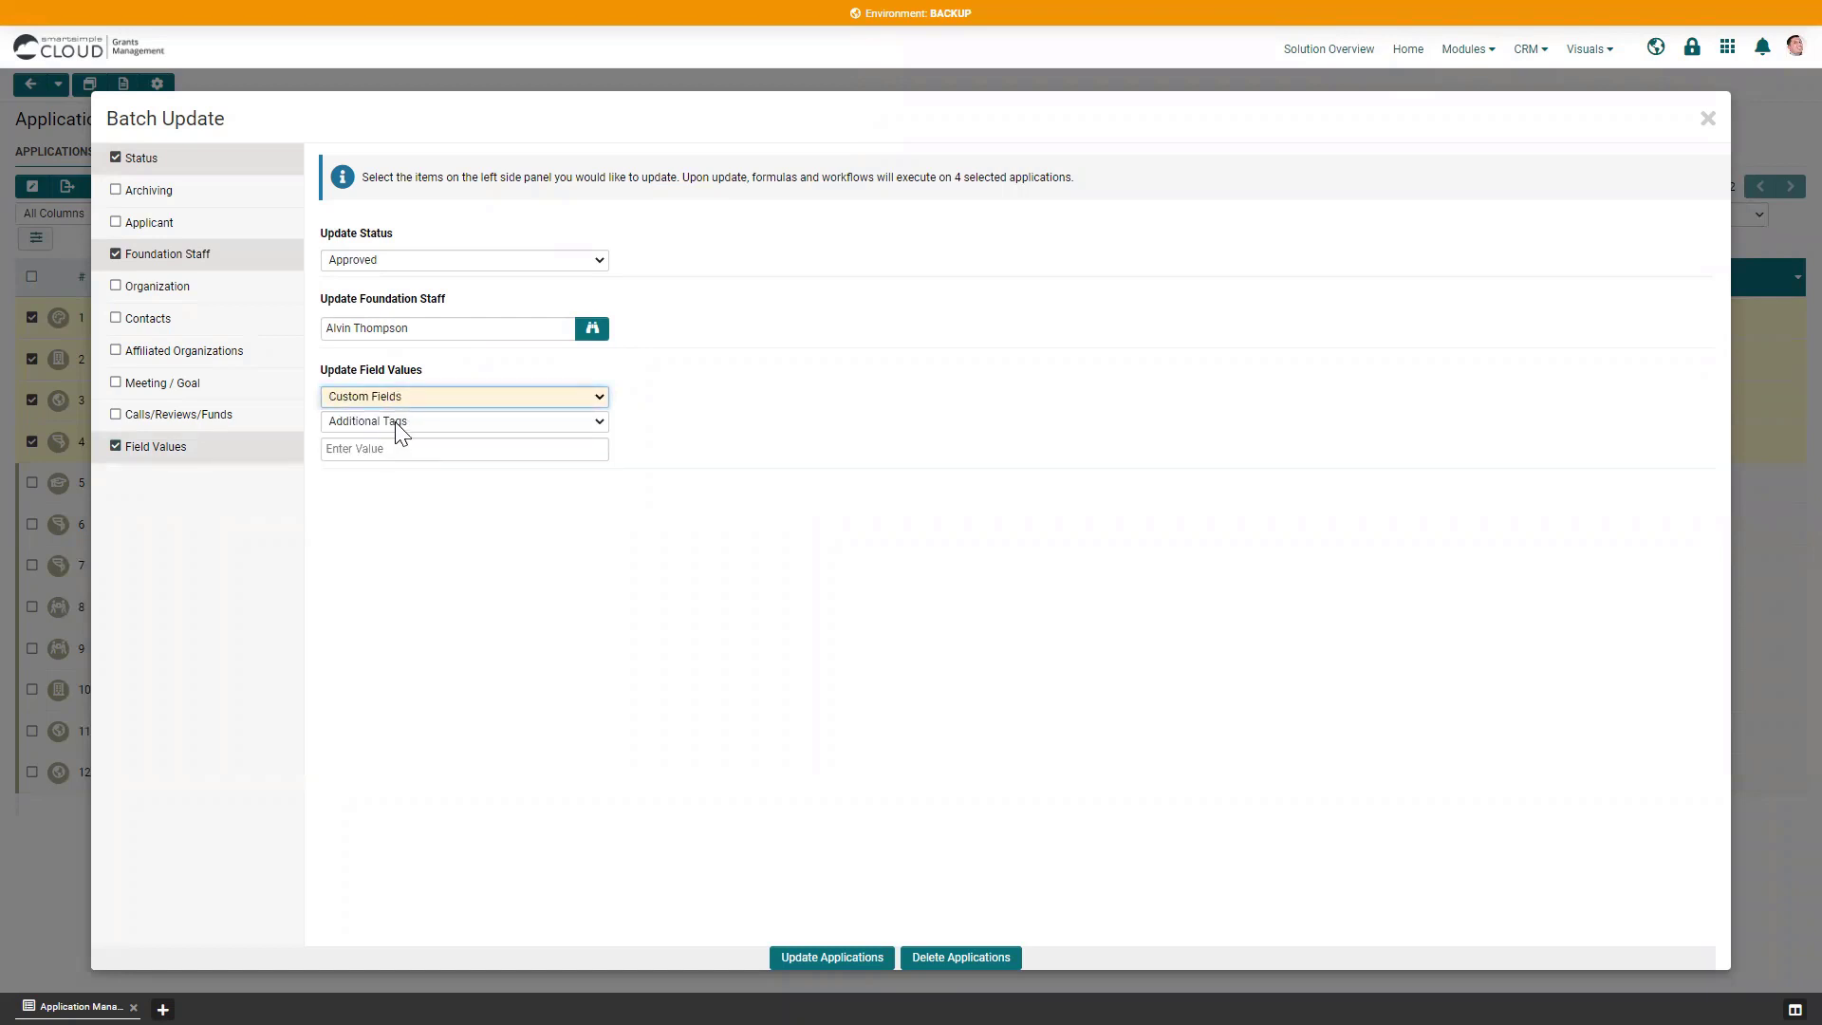
pyautogui.click(399, 428)
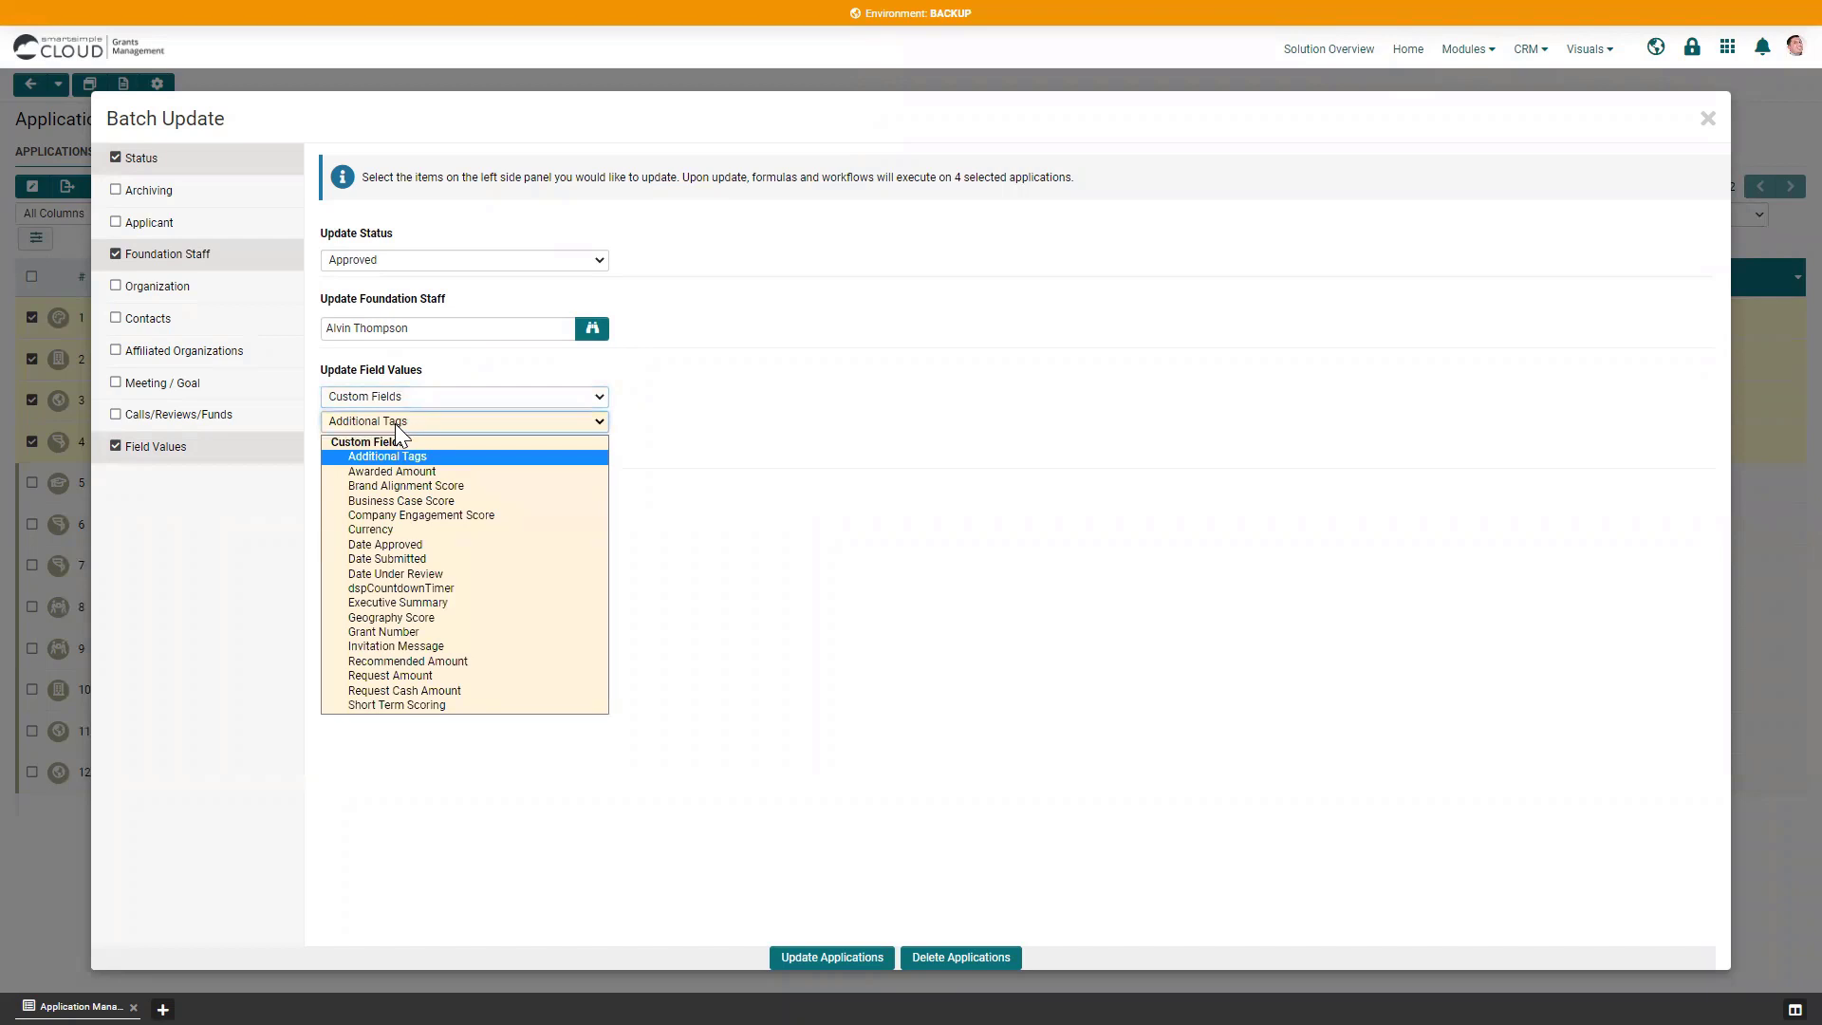
pyautogui.click(404, 475)
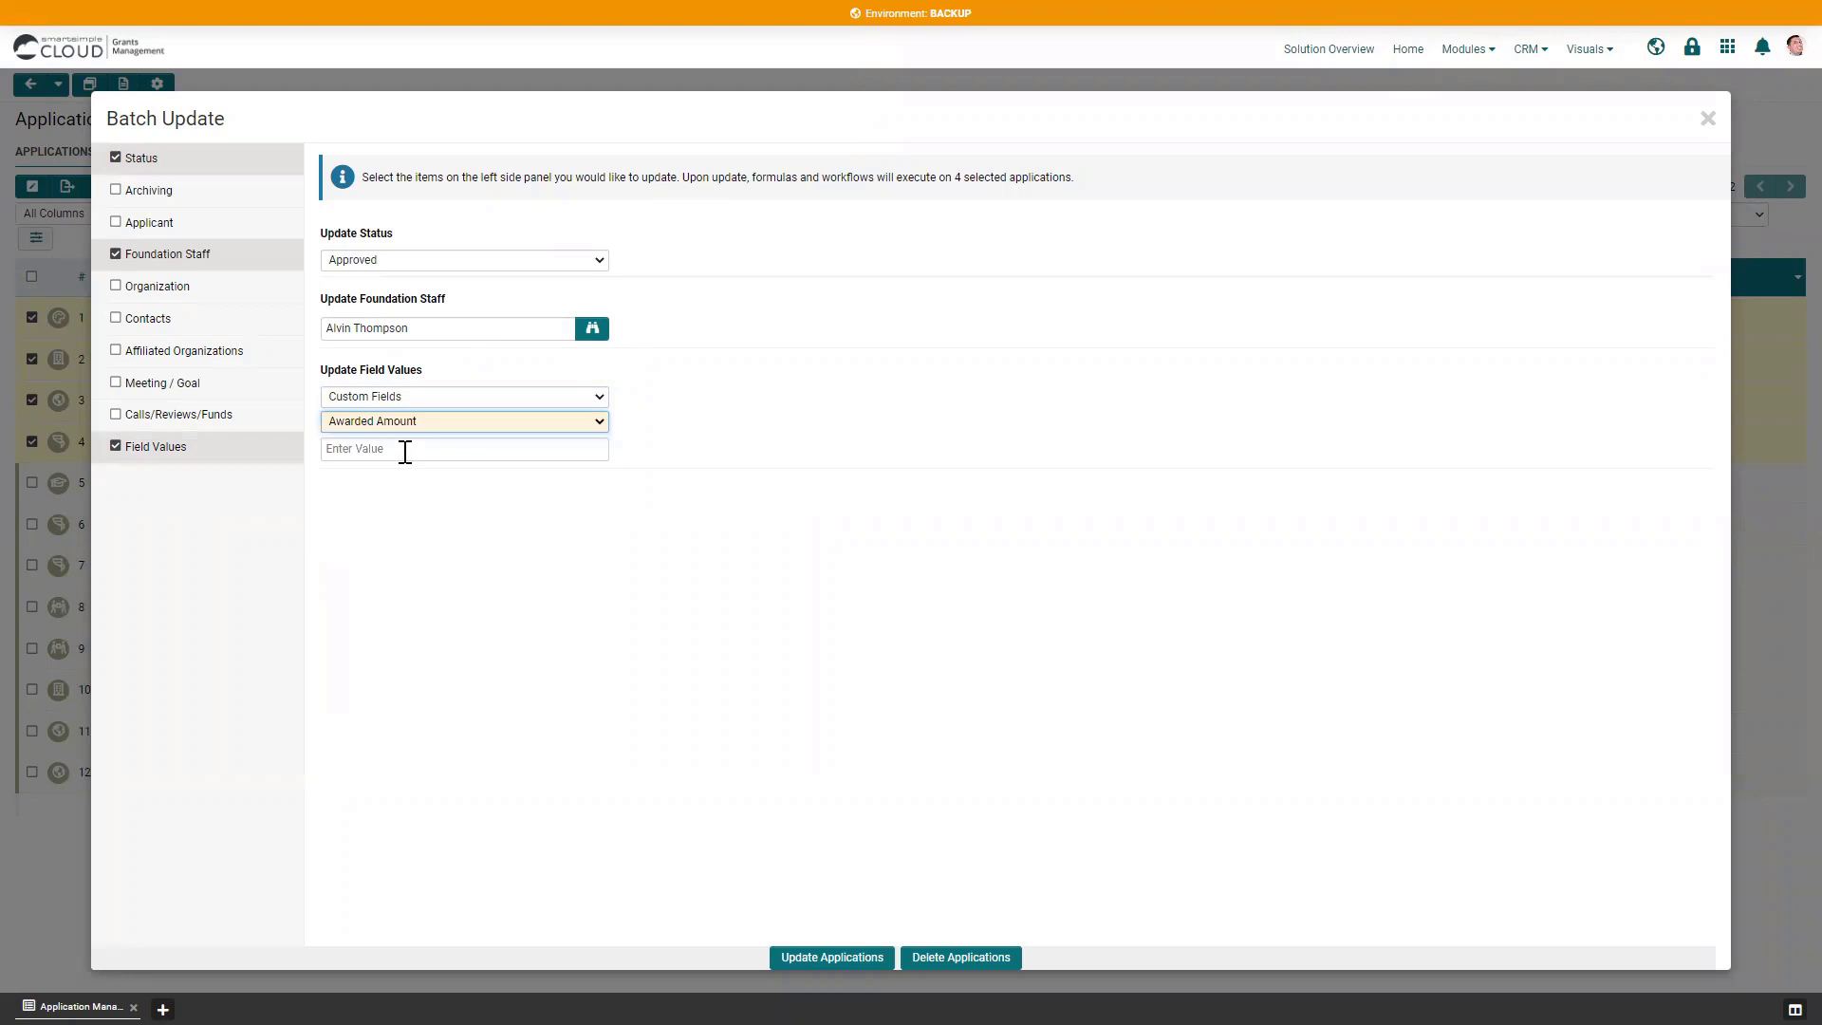
pyautogui.click(406, 452)
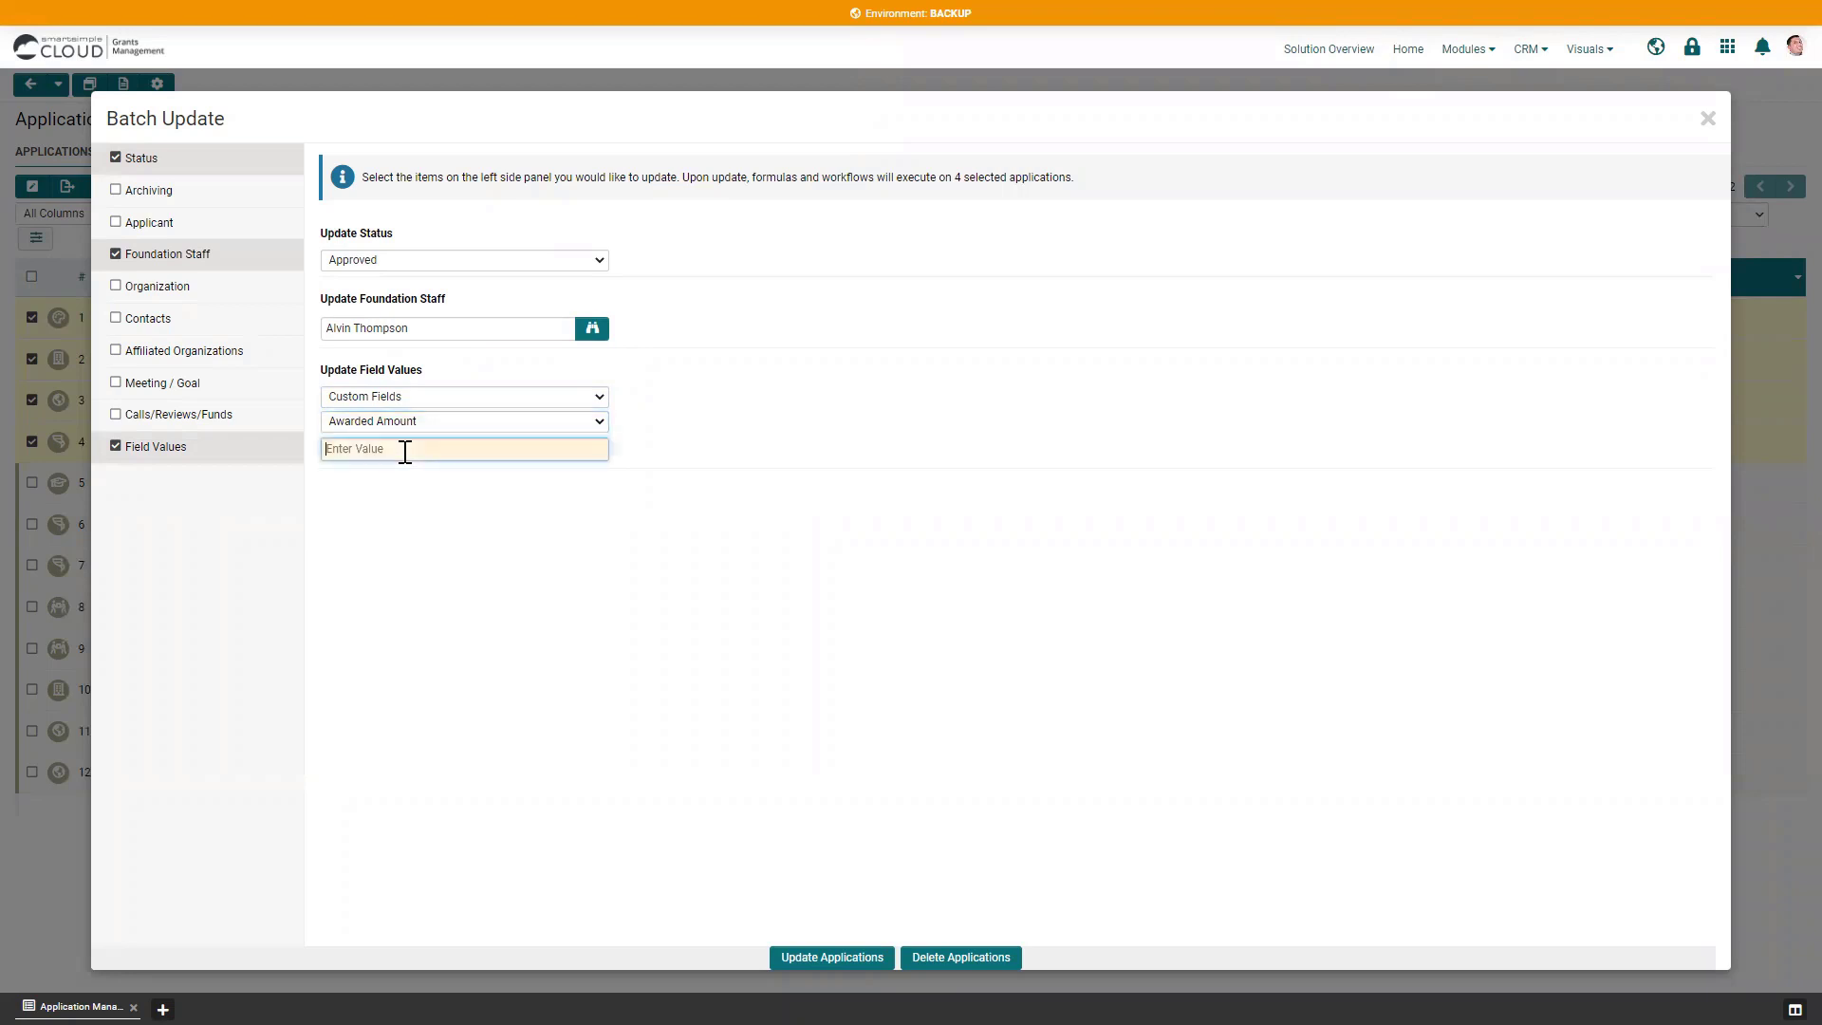
pyautogui.write('13000')
pyautogui.click(595, 531)
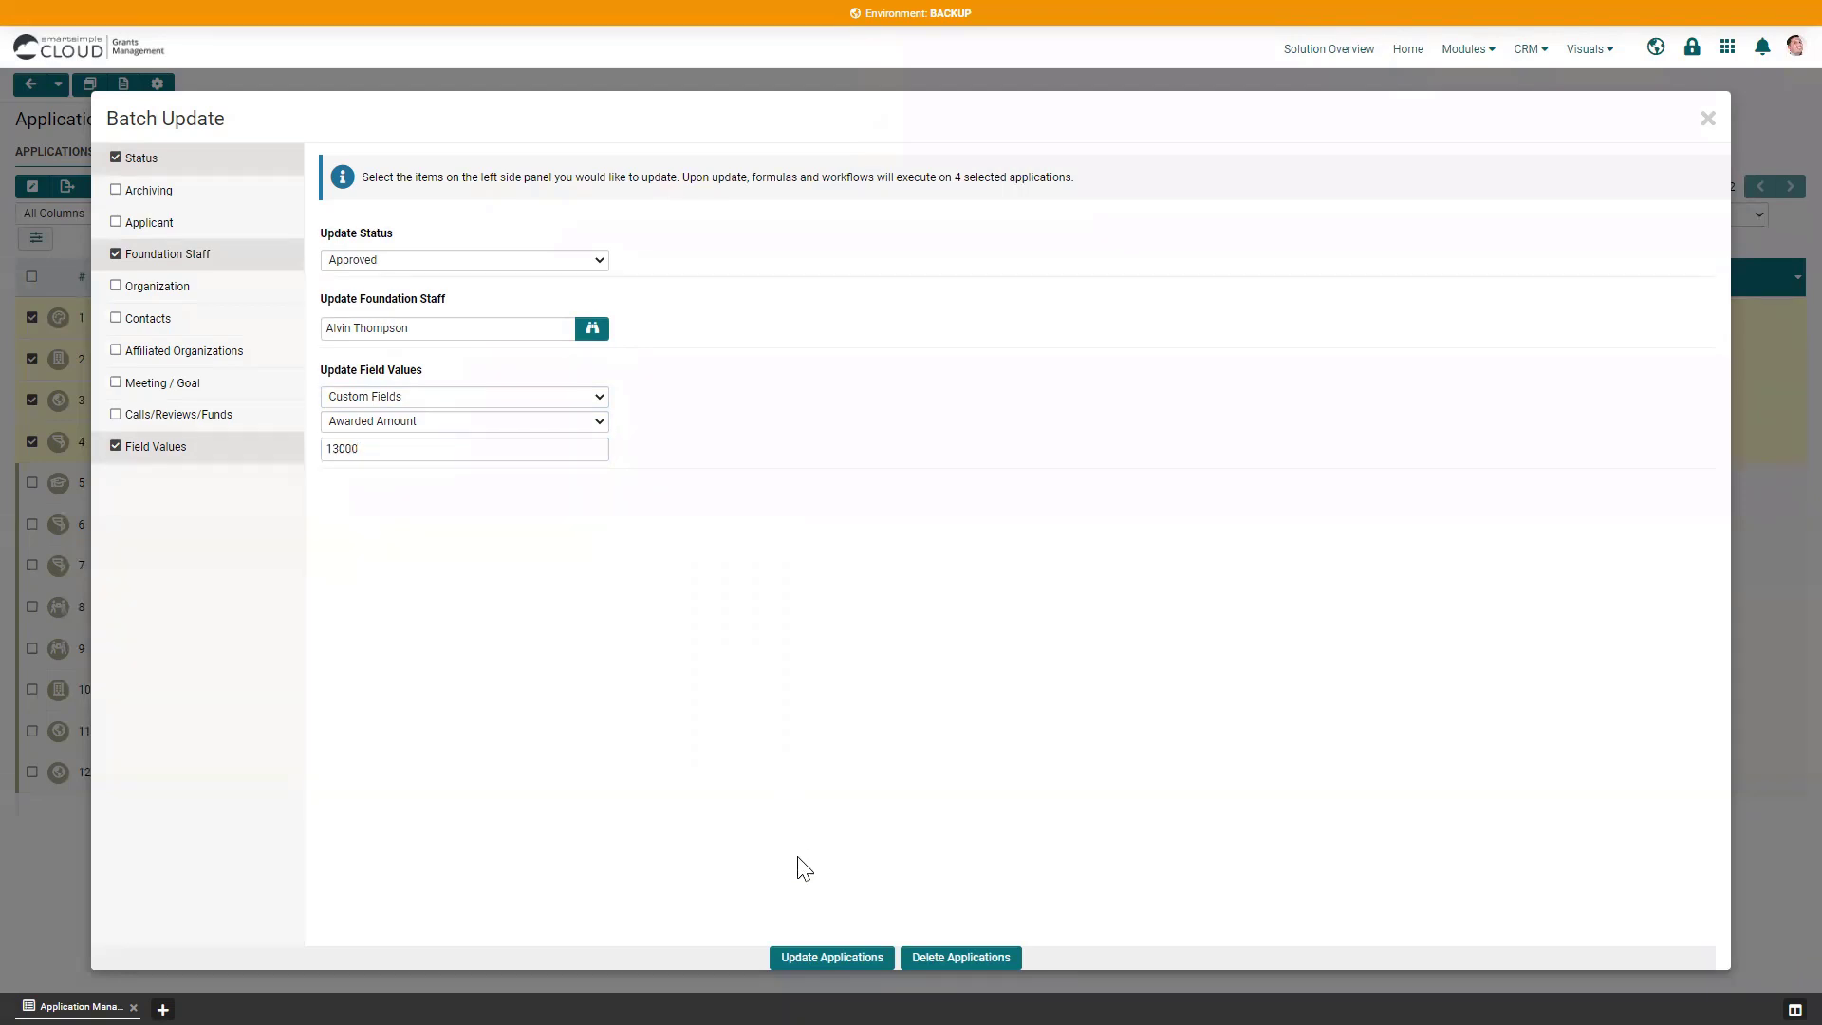
pyautogui.click(824, 954)
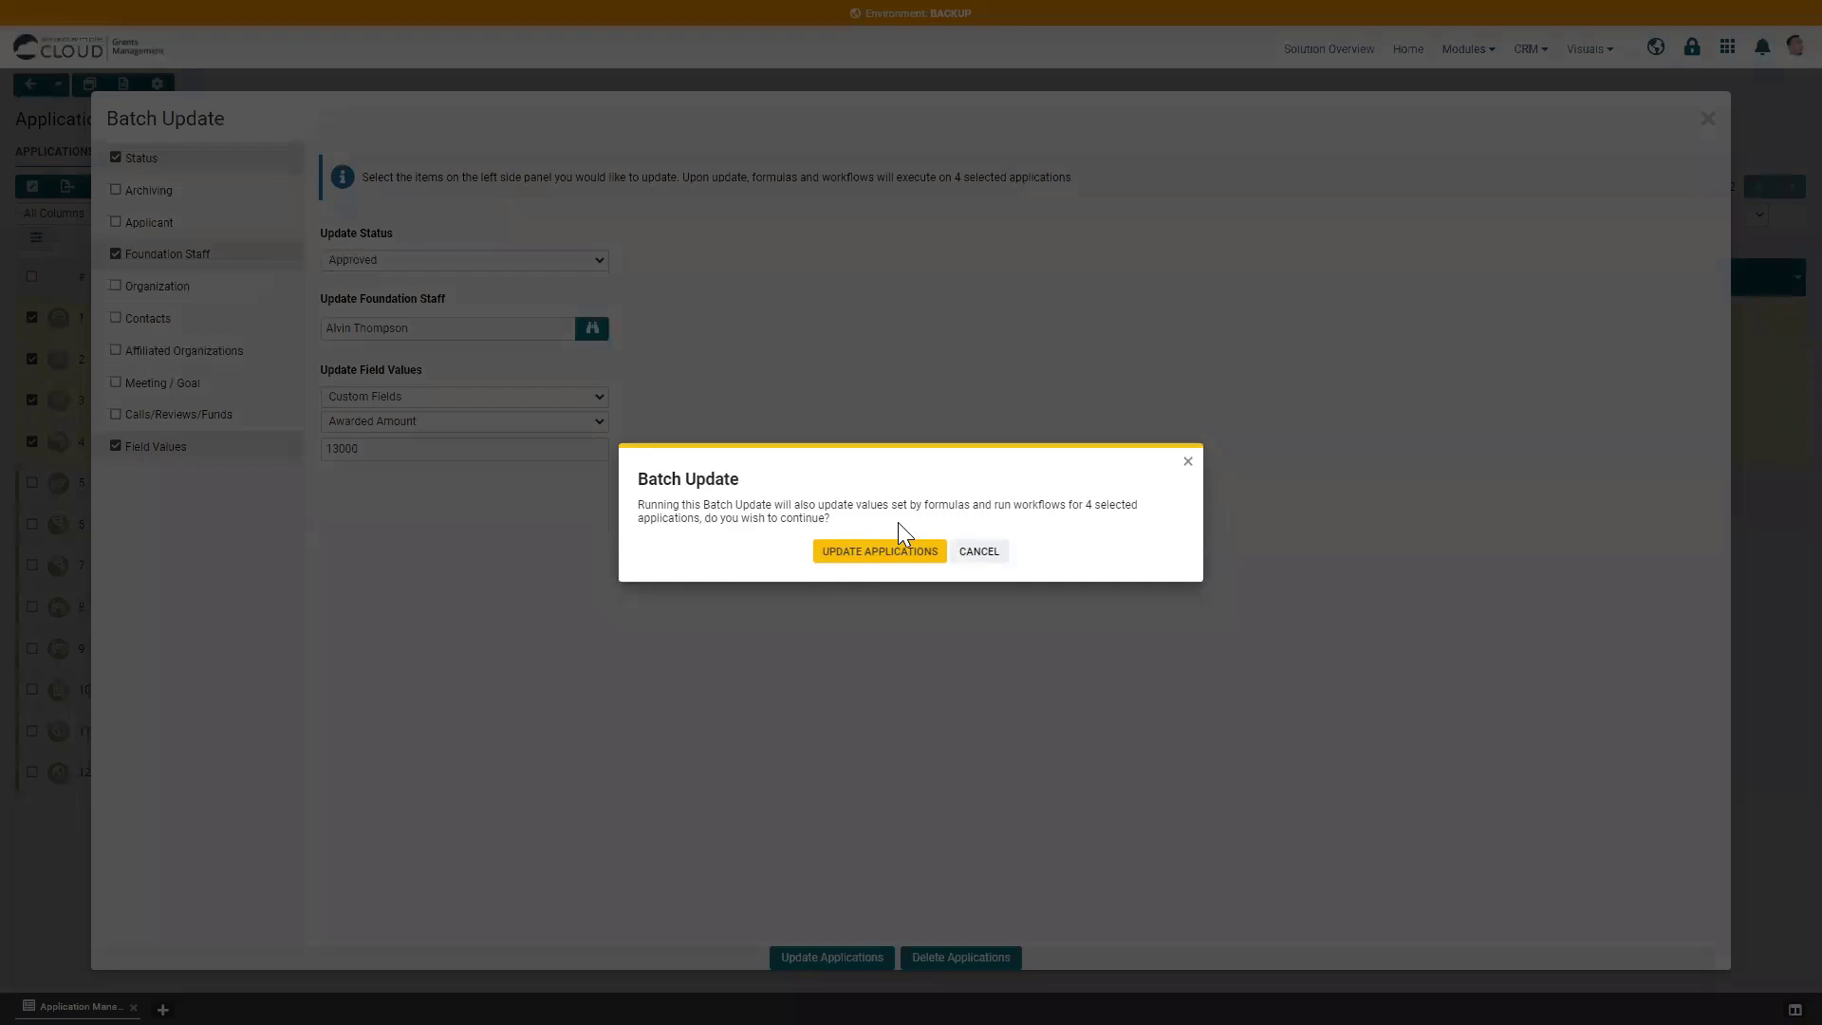
# Confirm the batch update for the four applications.
pyautogui.click(878, 551)
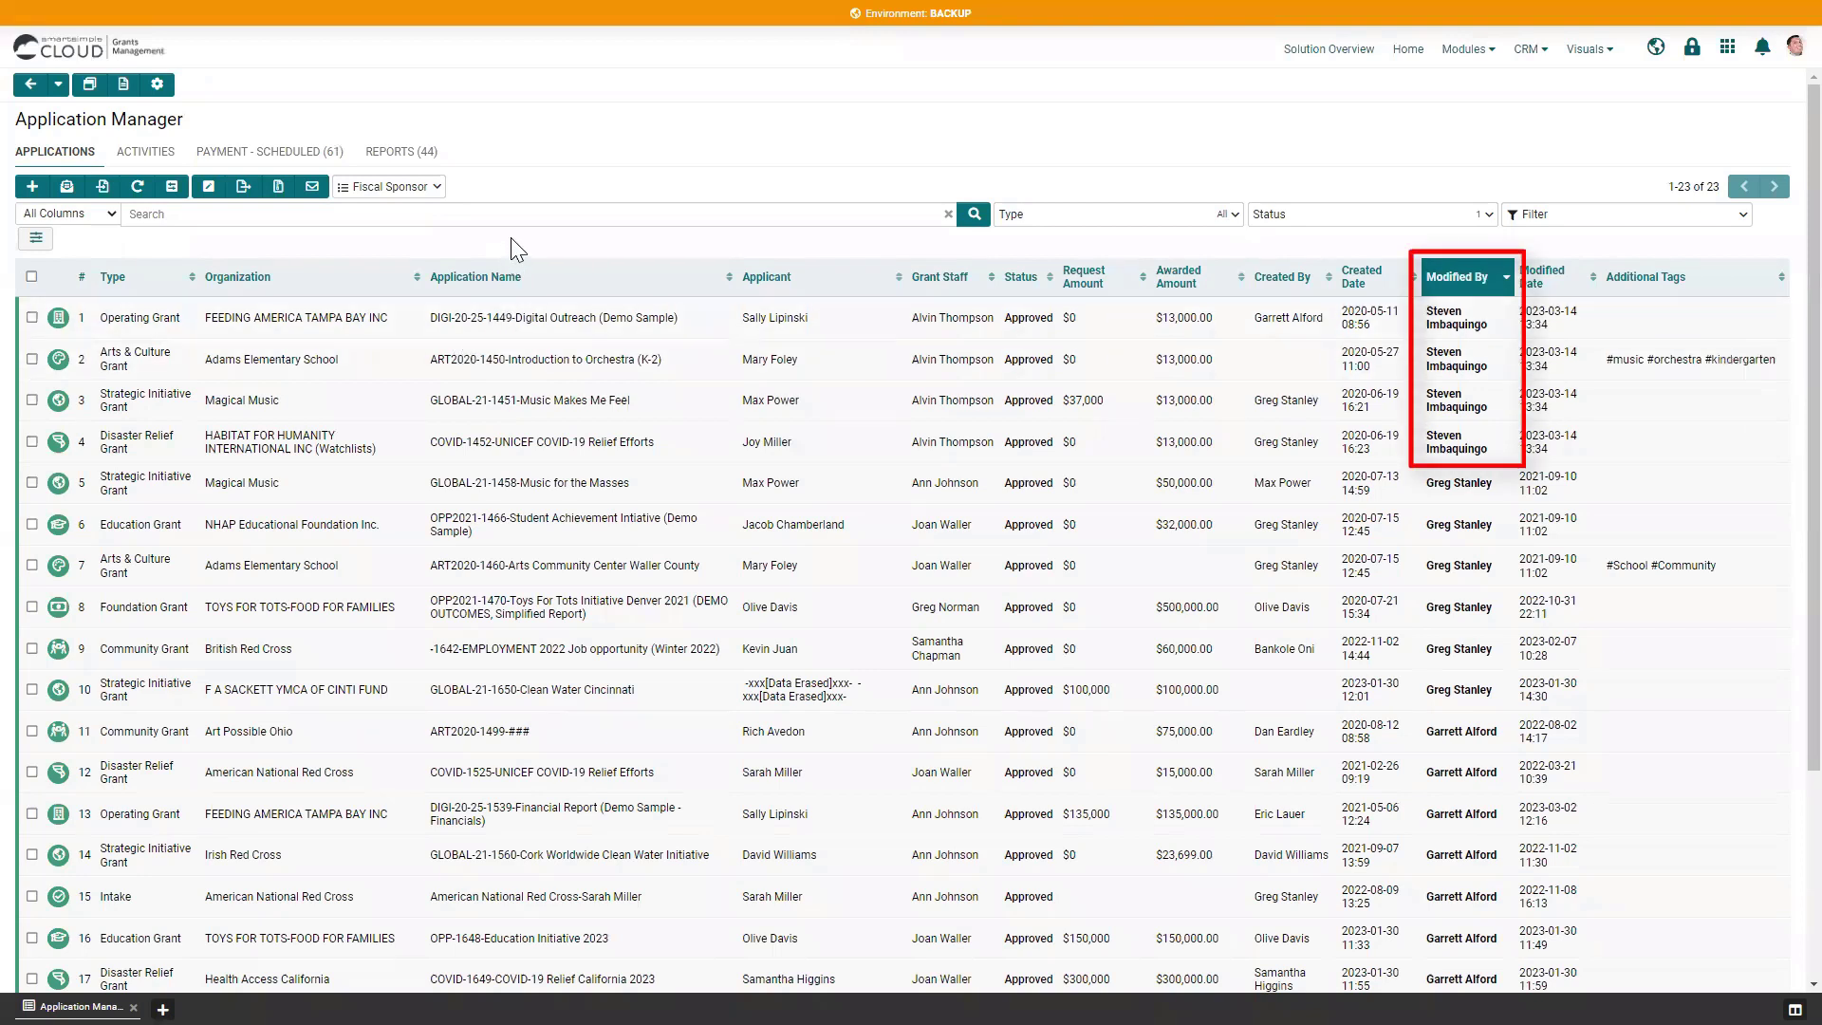
pyautogui.moveTo(1456, 358)
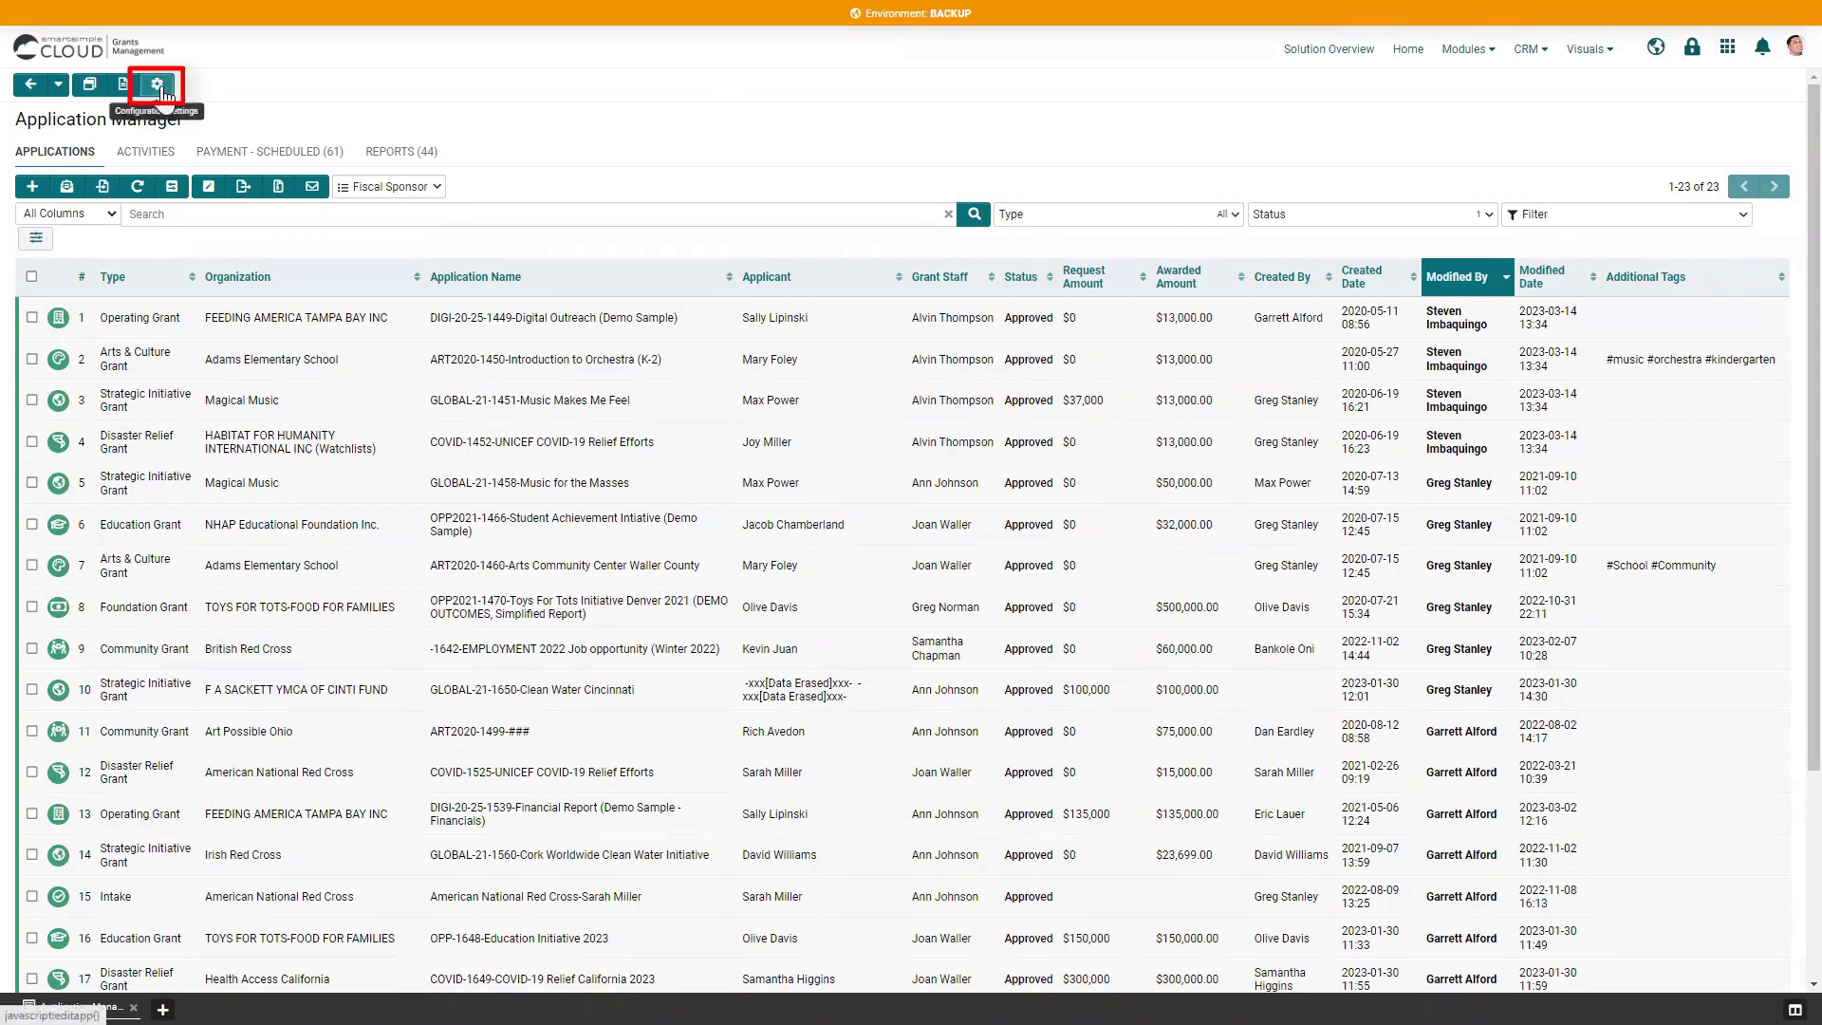
# Add UK Internal to the Enable Batch Update feature permission and save the security settings.
pyautogui.click(159, 87)
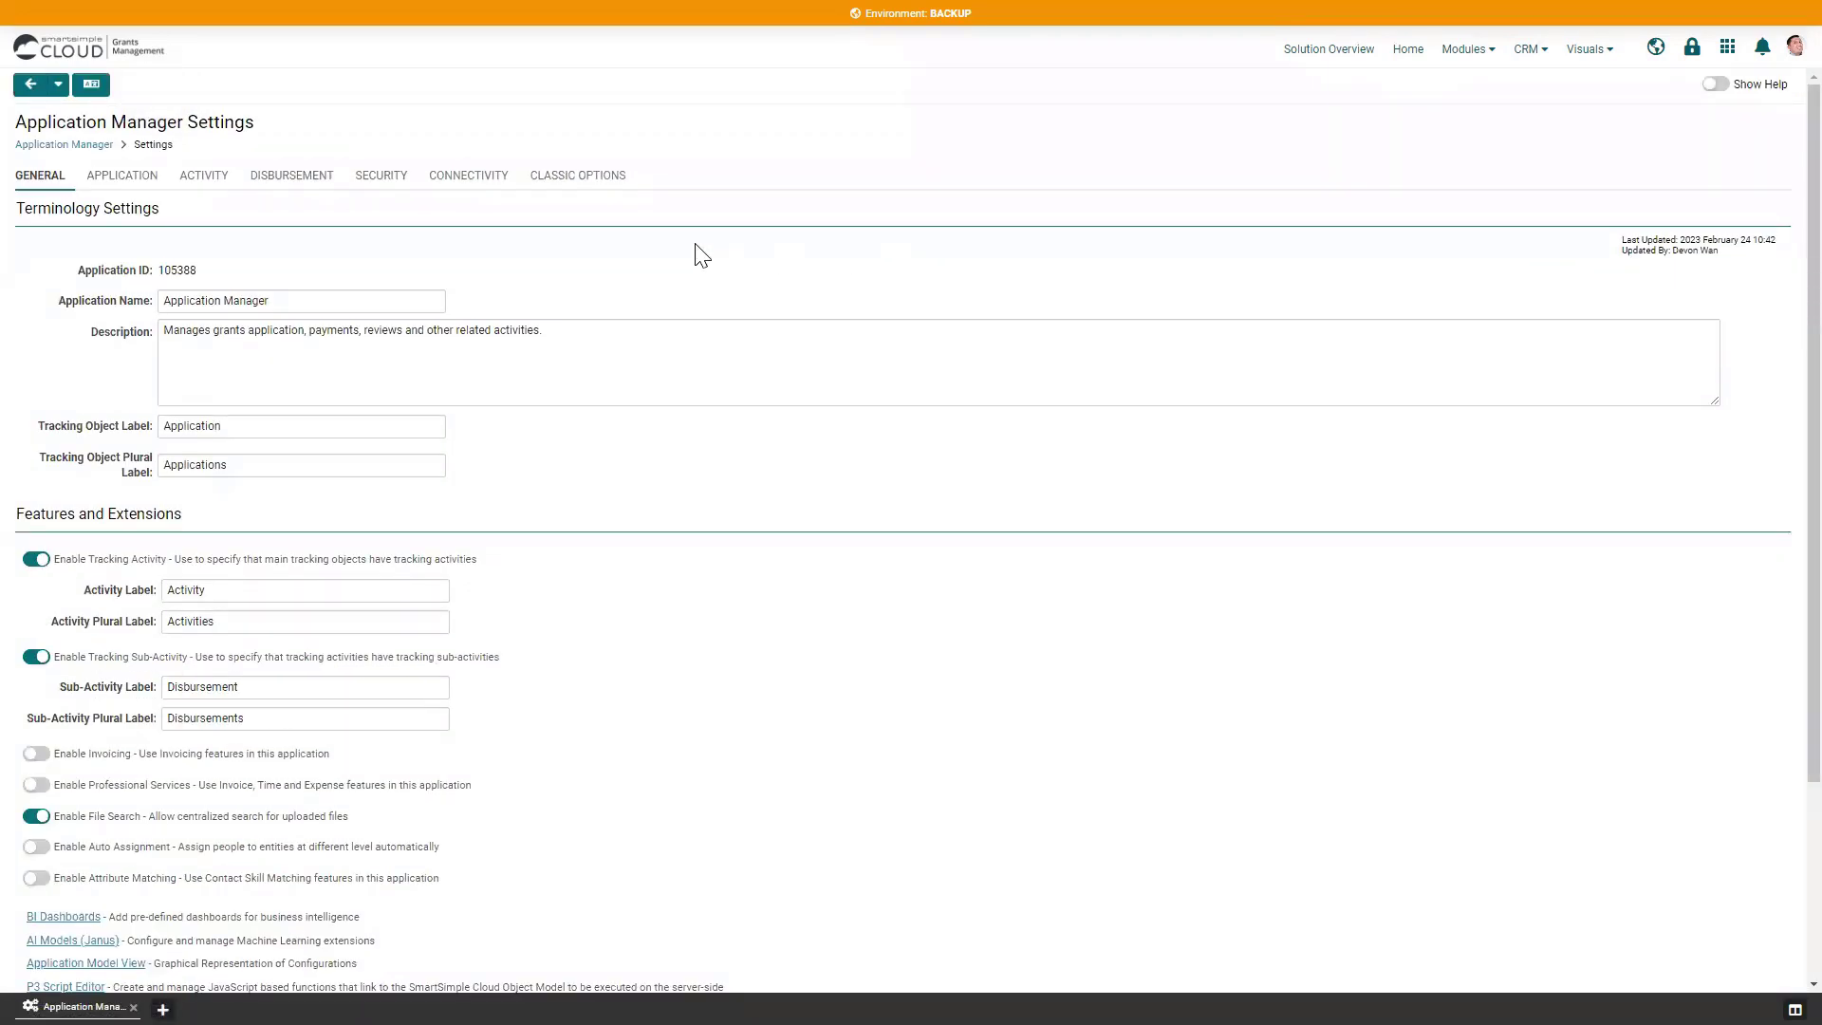
pyautogui.click(377, 180)
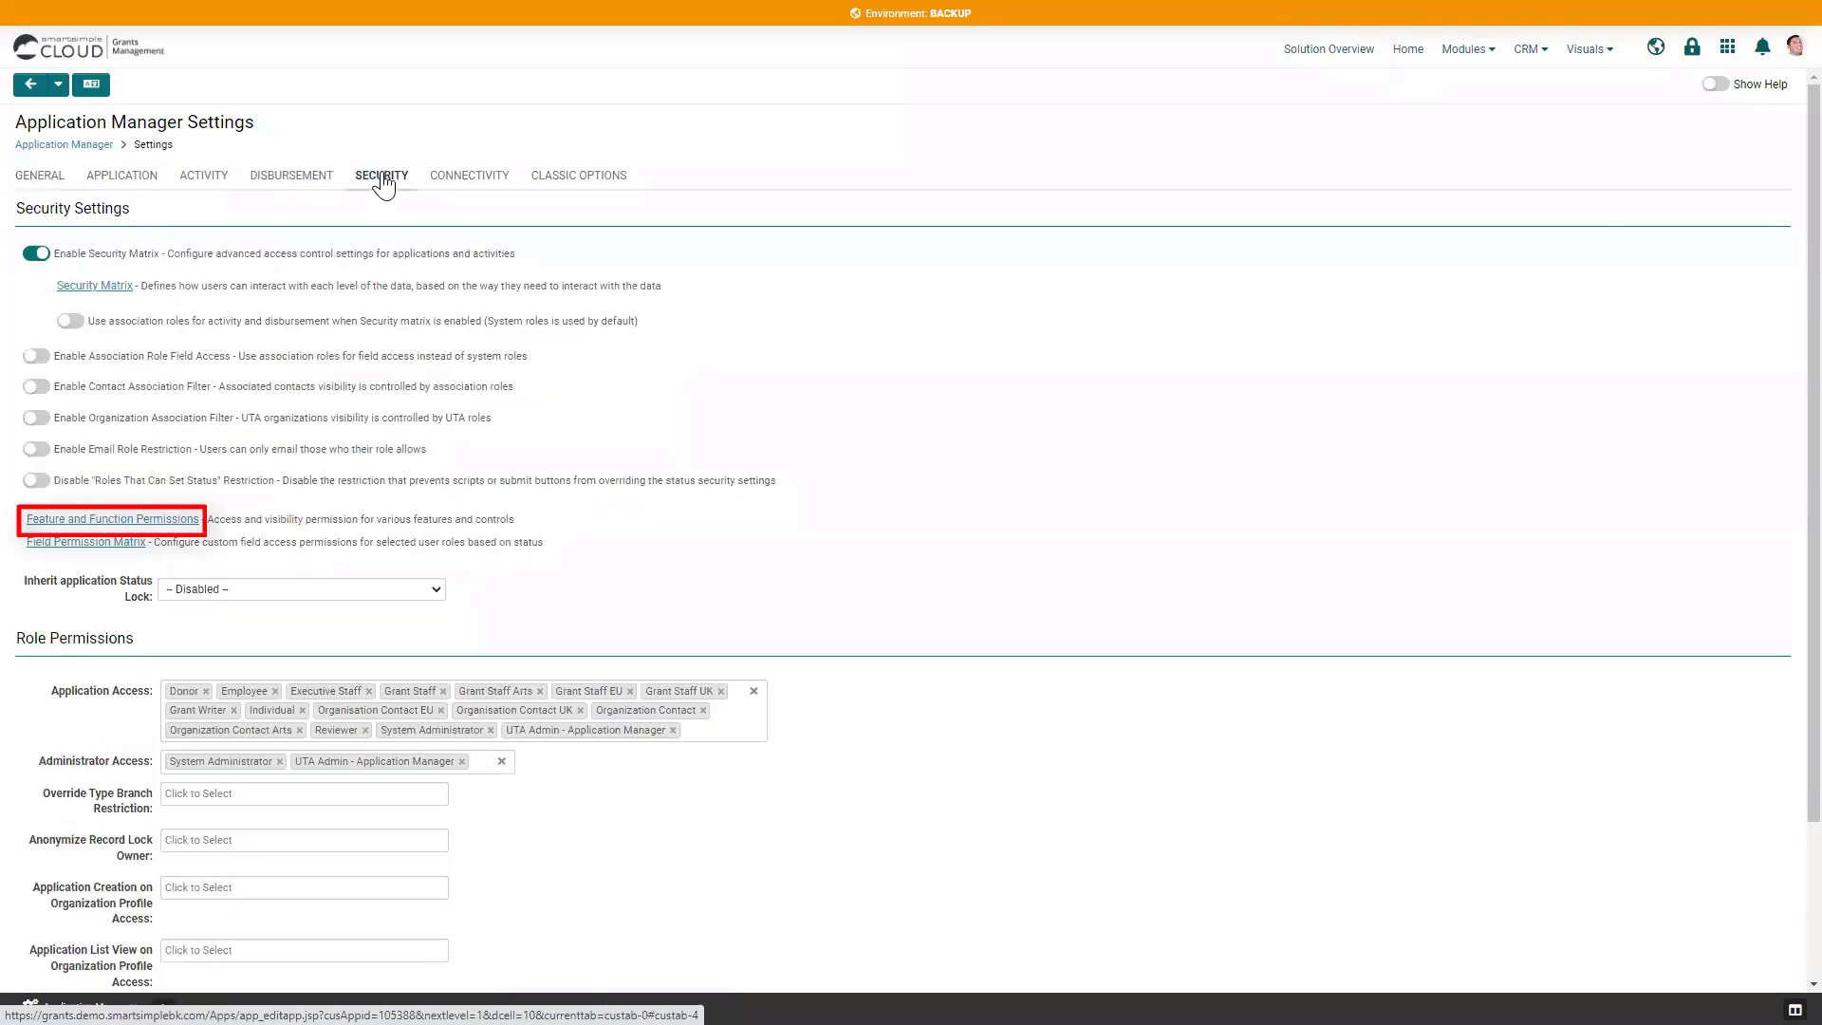
pyautogui.click(159, 521)
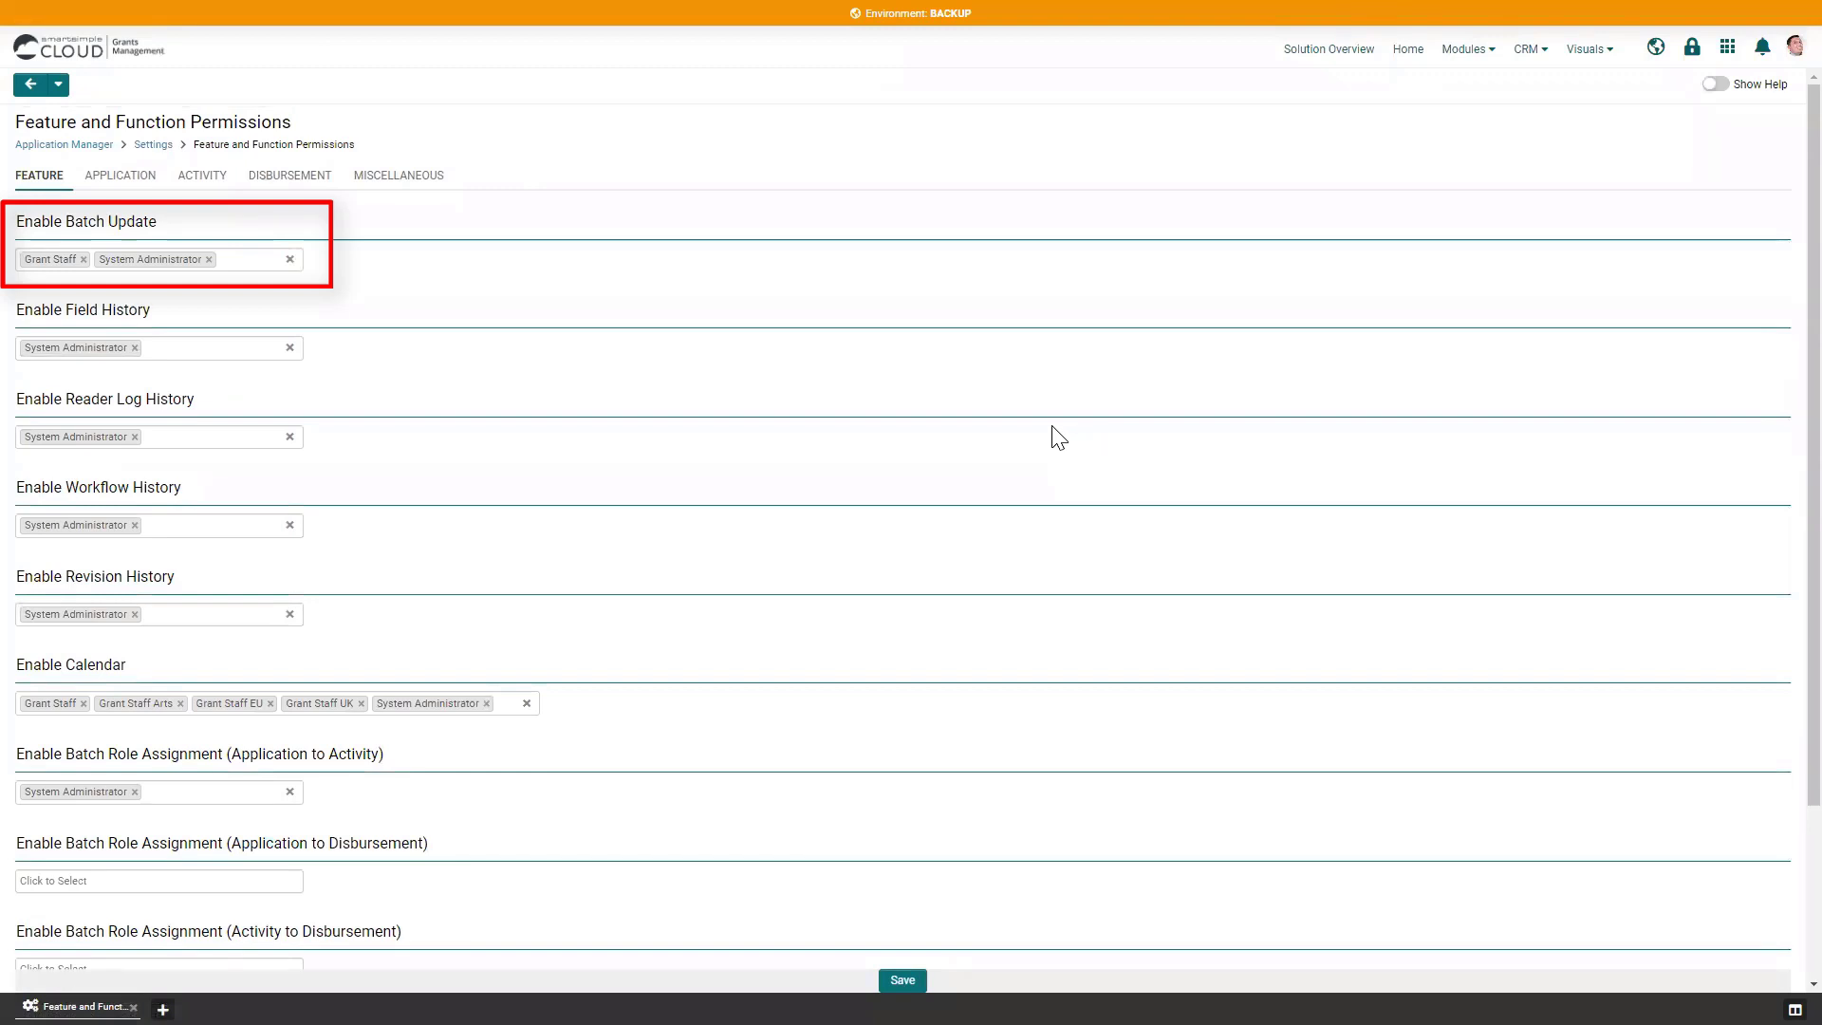
pyautogui.click(244, 258)
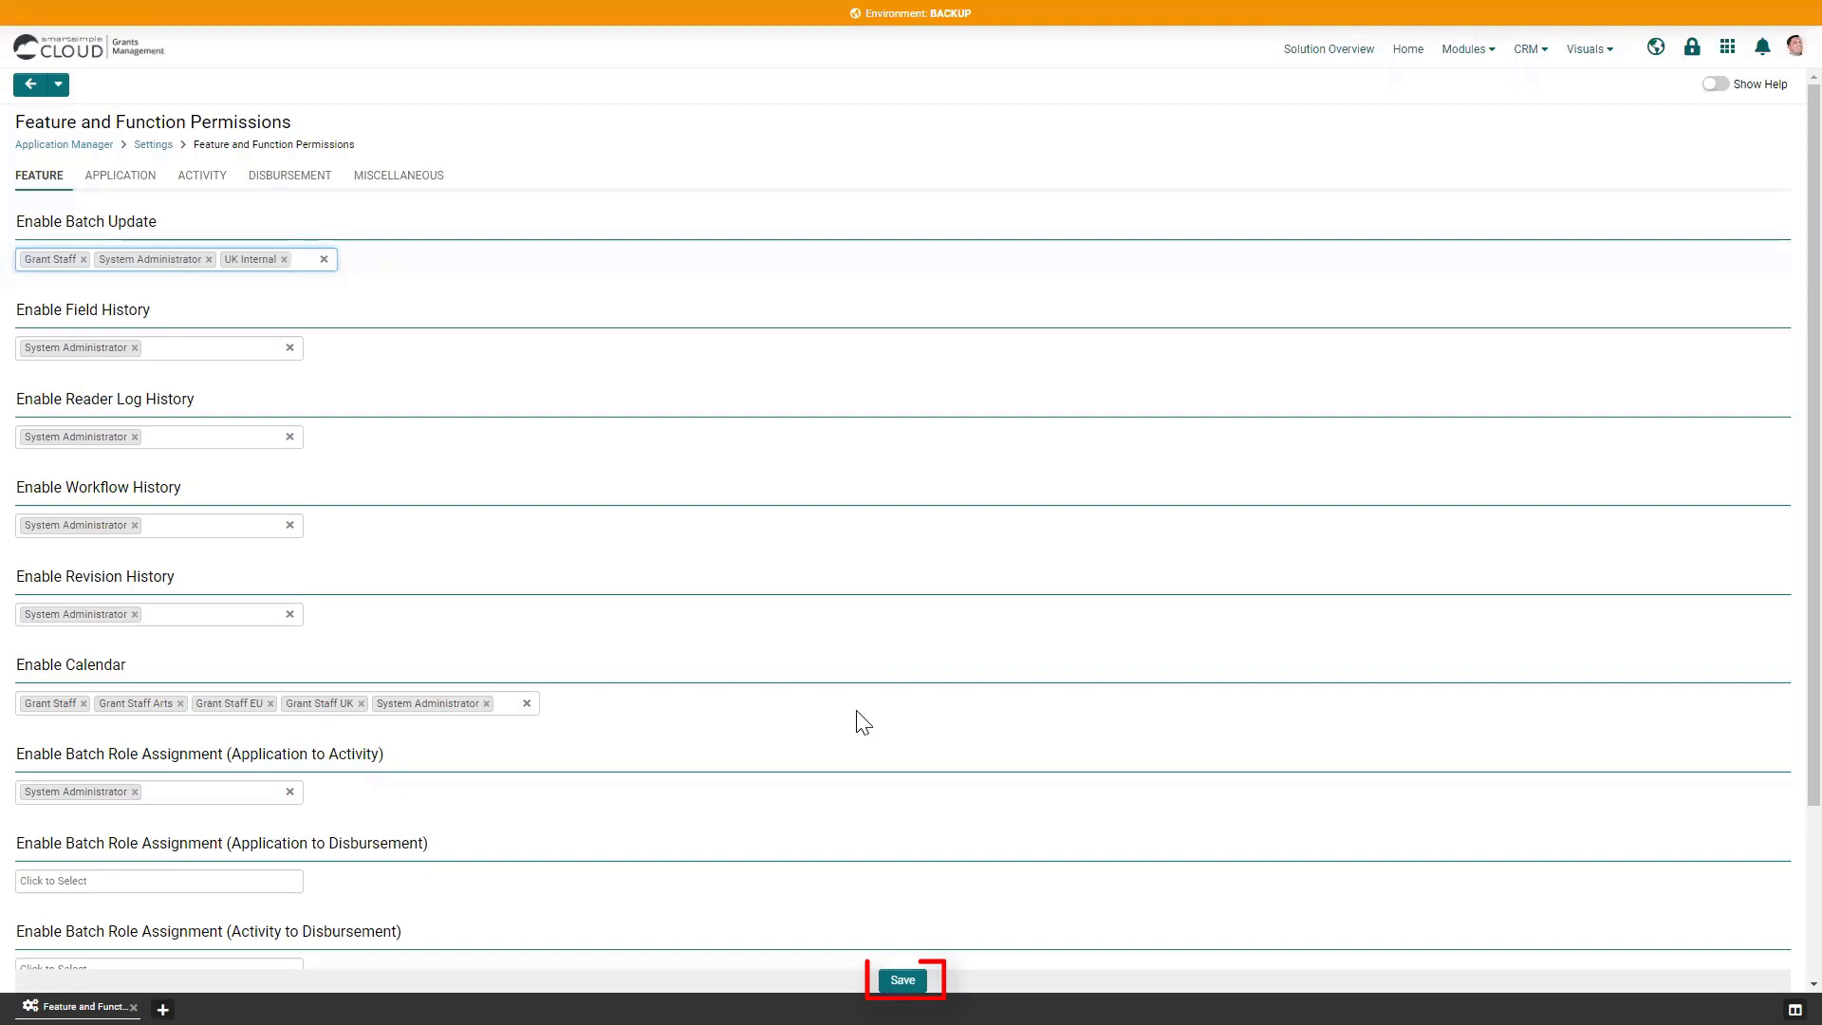
pyautogui.click(903, 980)
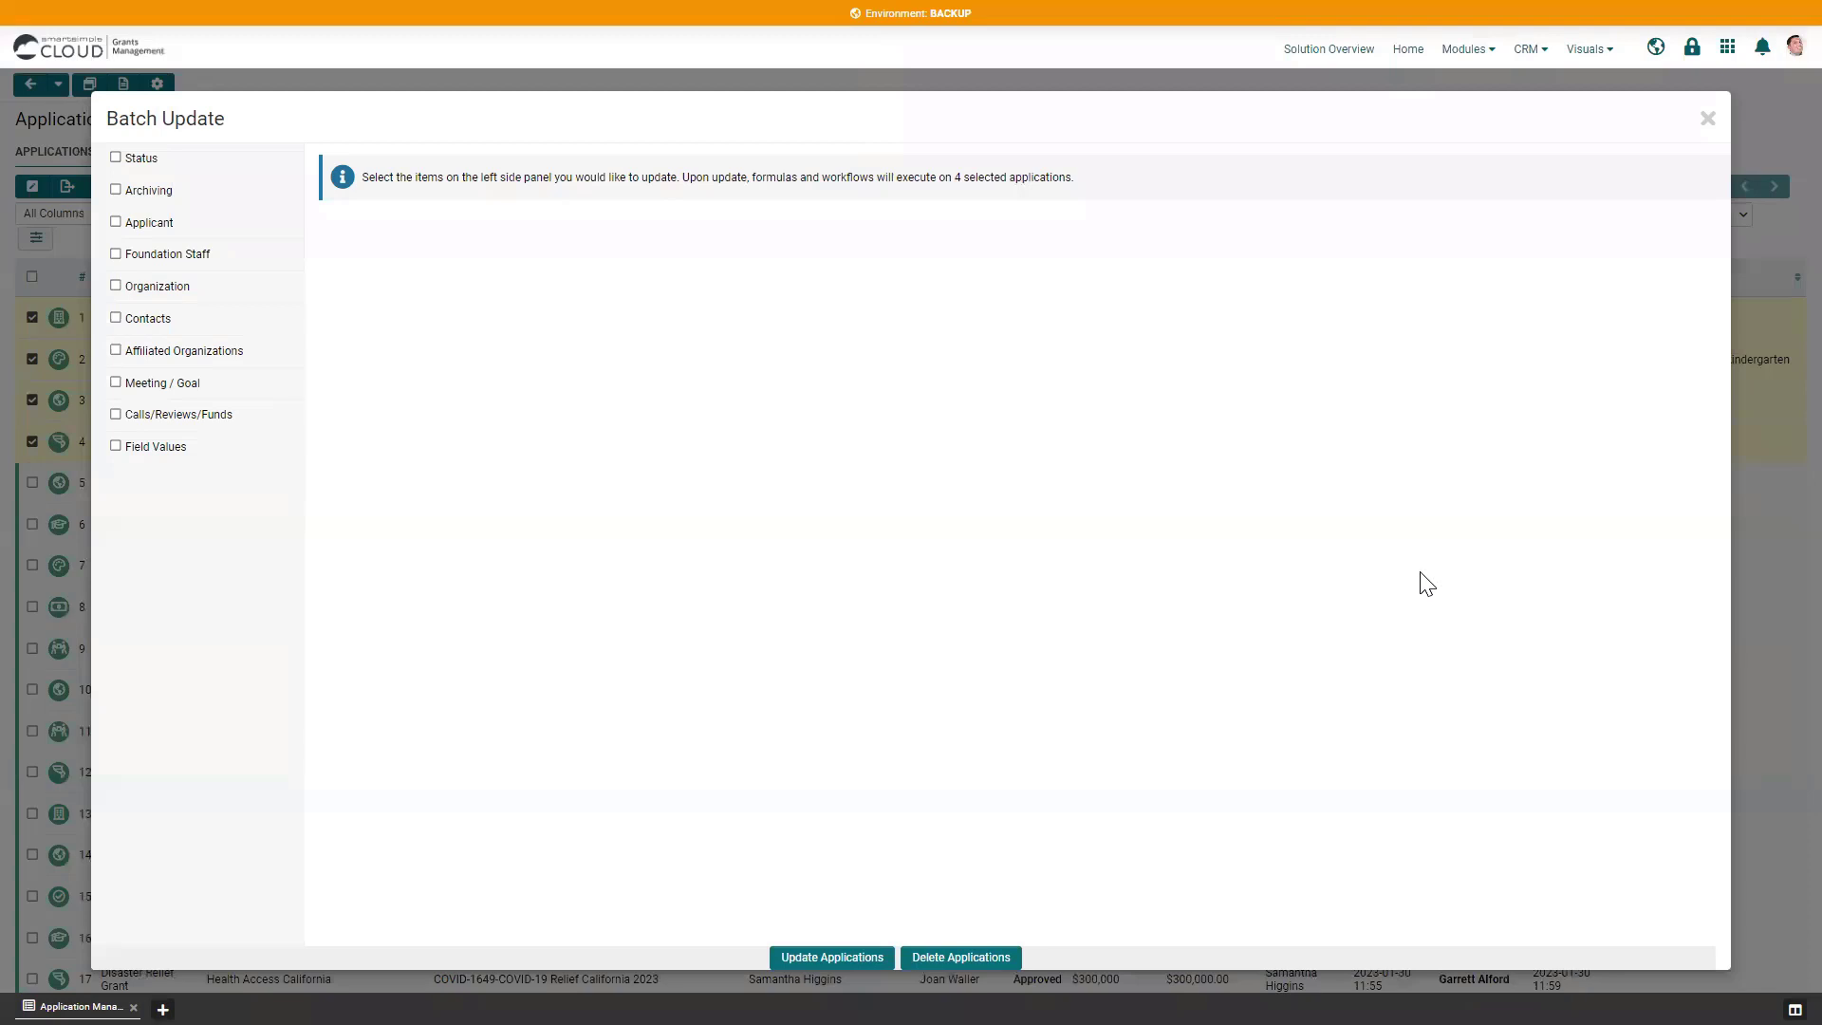
# Submit a batch update for the four selected applications to reach the confirmation prompt.
pyautogui.click(845, 957)
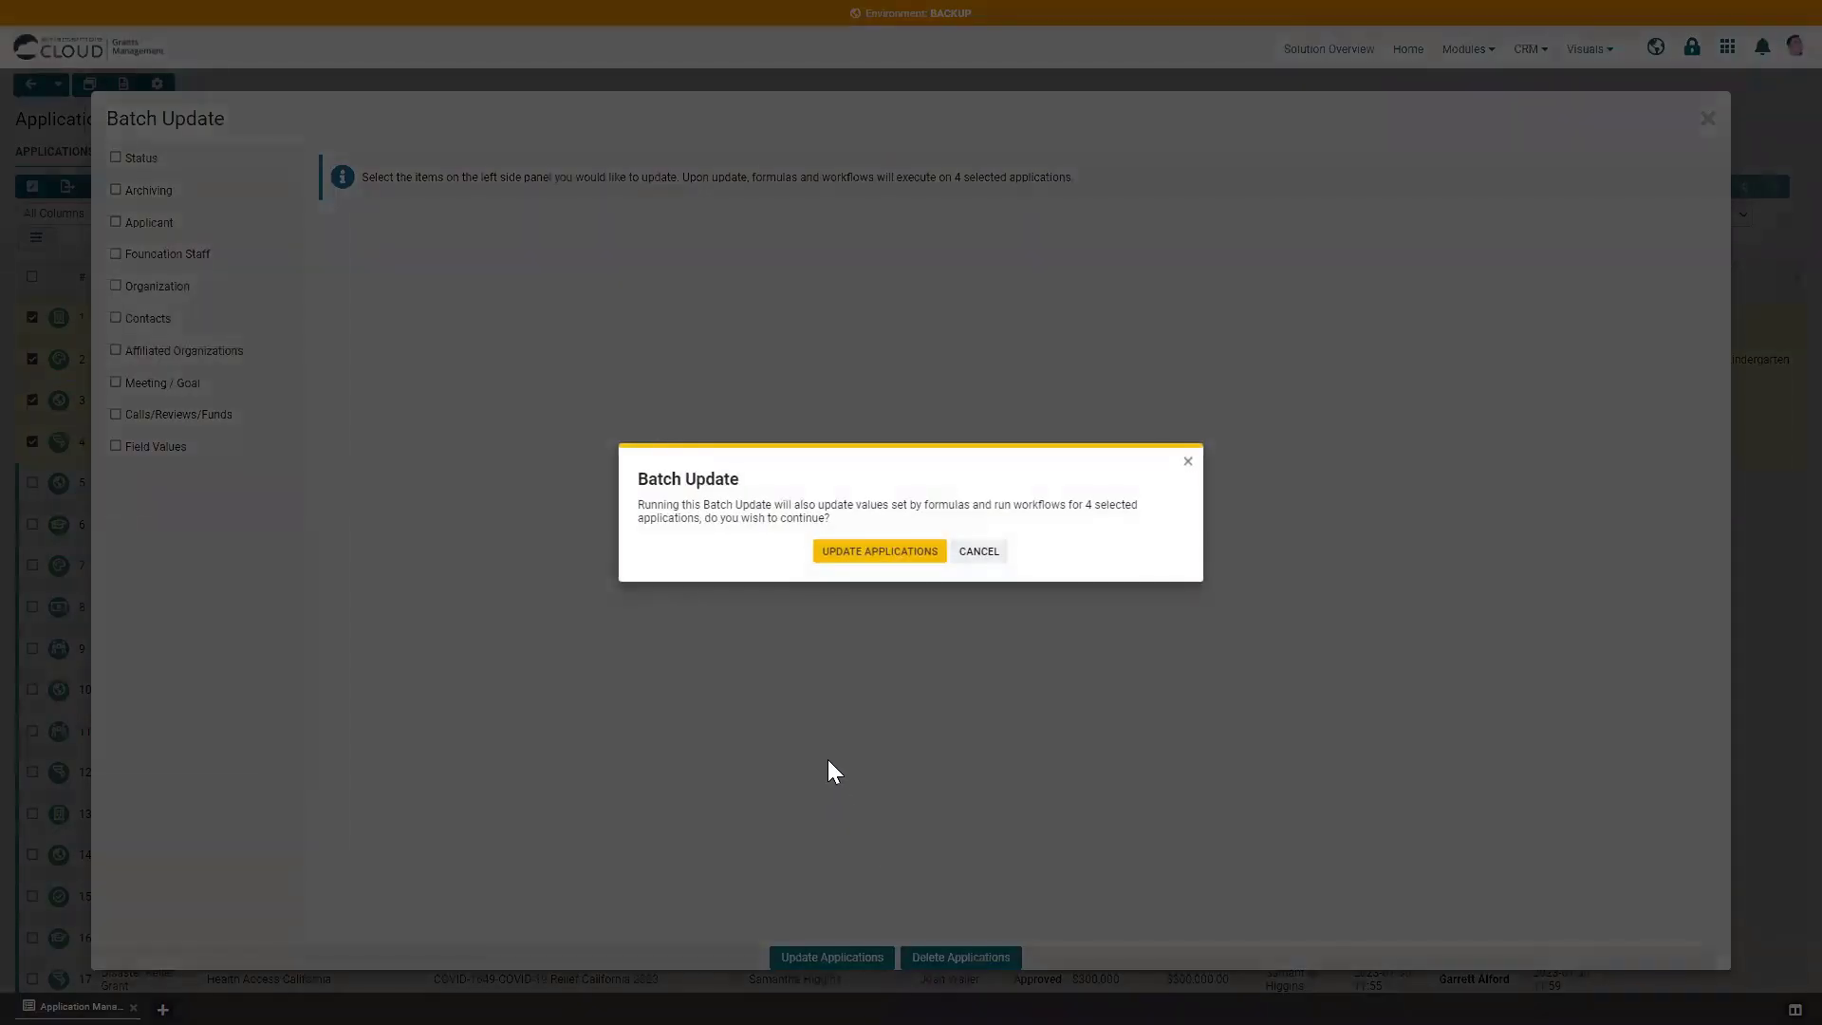